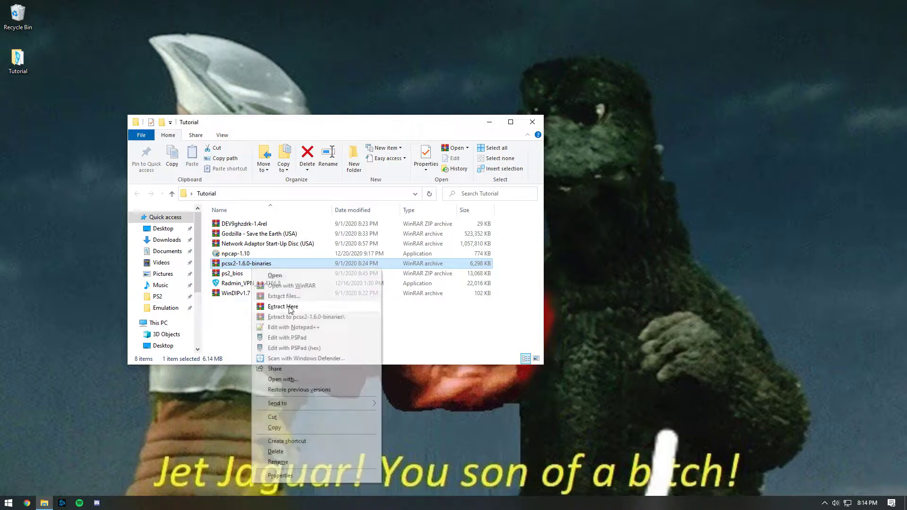
- Extract the pcsx2-1.6.0-binaries archive in place and move the resulting PCSX2 1.6.0 folder to the desktop
left_click(253, 308)
left_click_drag(253, 307, 14, 104)
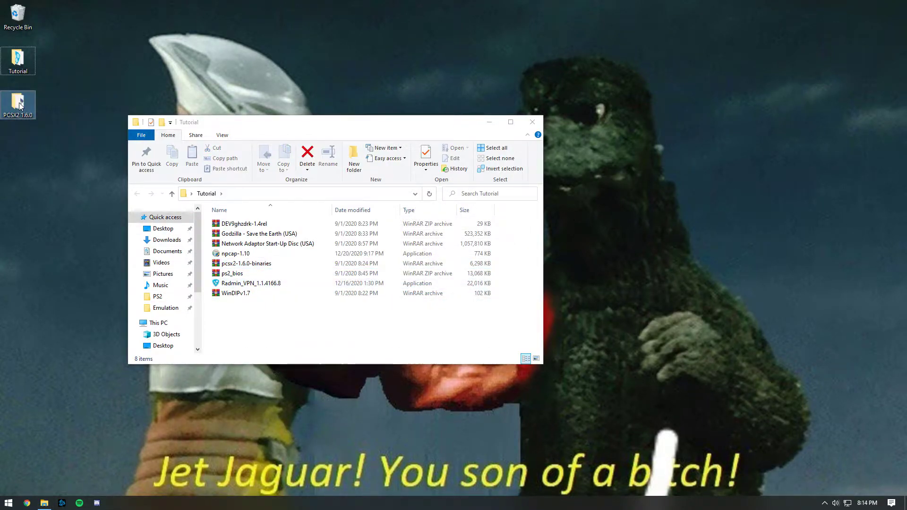
- Create a folder named bios inside the PCSX2 1.6.0 folder and open it
double_click(18, 105)
right_click(287, 349)
mouse_move(338, 467)
left_click(444, 395)
type("bios")
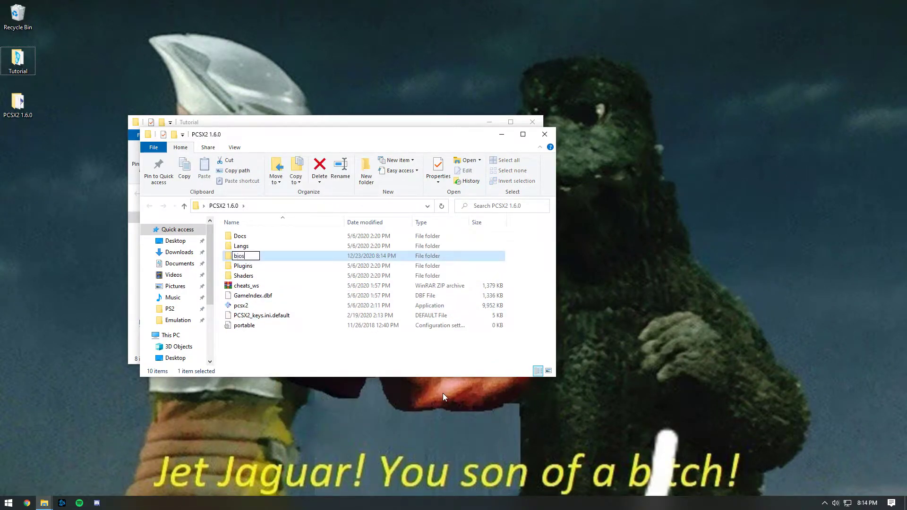
key("Return")
key("Return")
- Extract all the BIOS files from the ps2_bios archive into the new bios folder and close both windows
left_click_drag(377, 127, 636, 122)
left_click(257, 337)
left_click(263, 276)
double_click(263, 276)
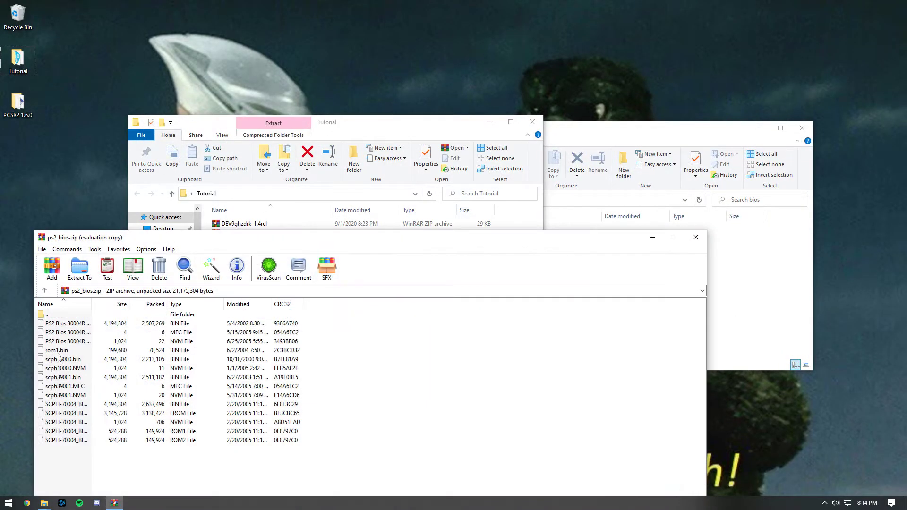
left_click_drag(67, 478, 70, 325)
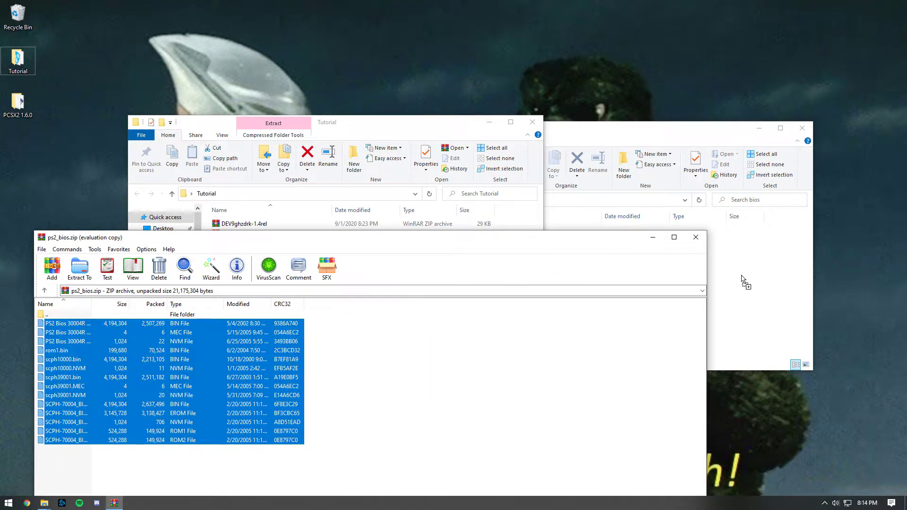
left_click_drag(741, 278, 737, 307)
left_click(490, 443)
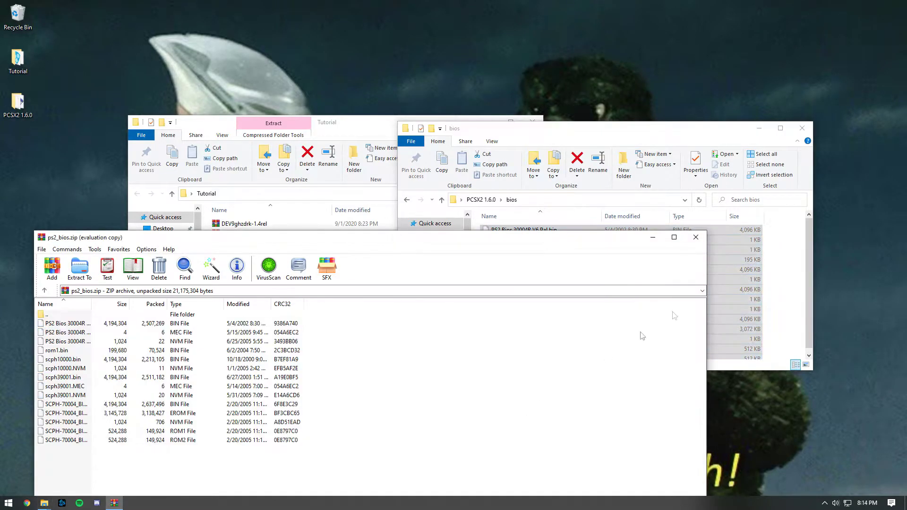
left_click(695, 240)
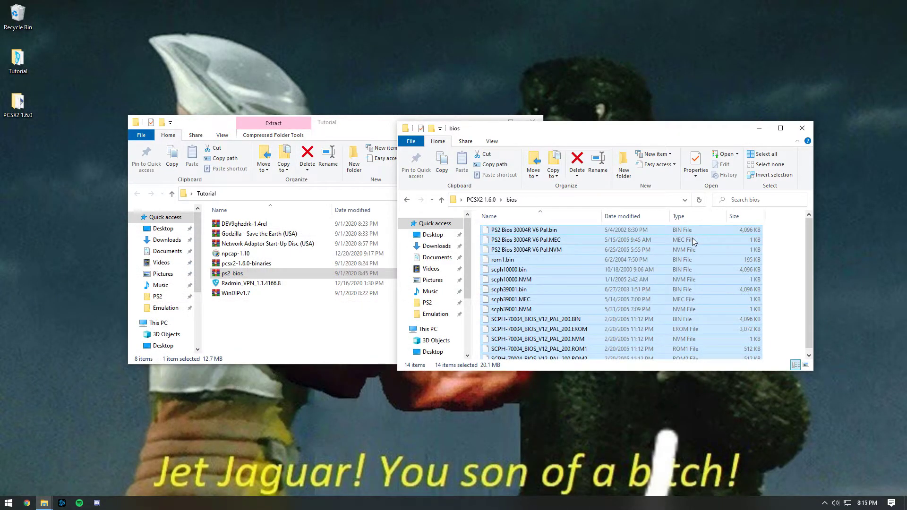
left_click(803, 126)
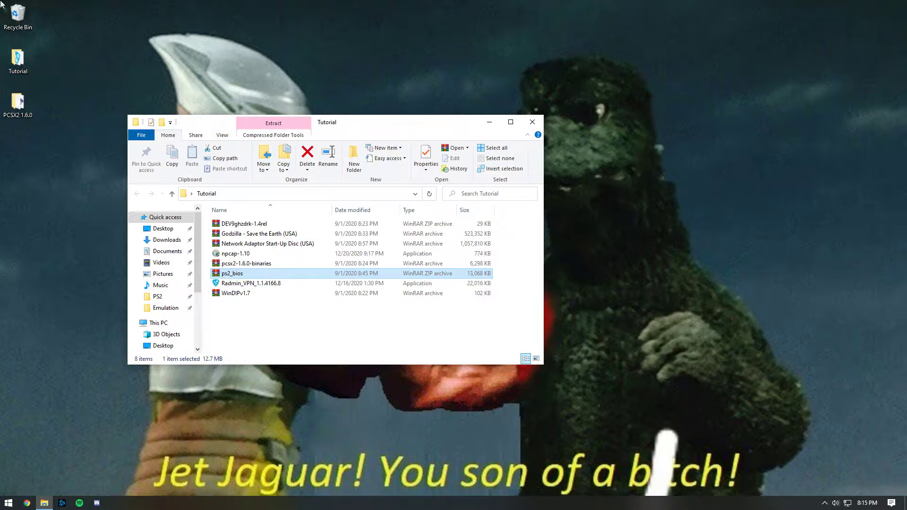
- Launch pcsx2 from the PCSX2 1.6.0 folder and open the LilyPad controller configuration during first-time setup
double_click(22, 115)
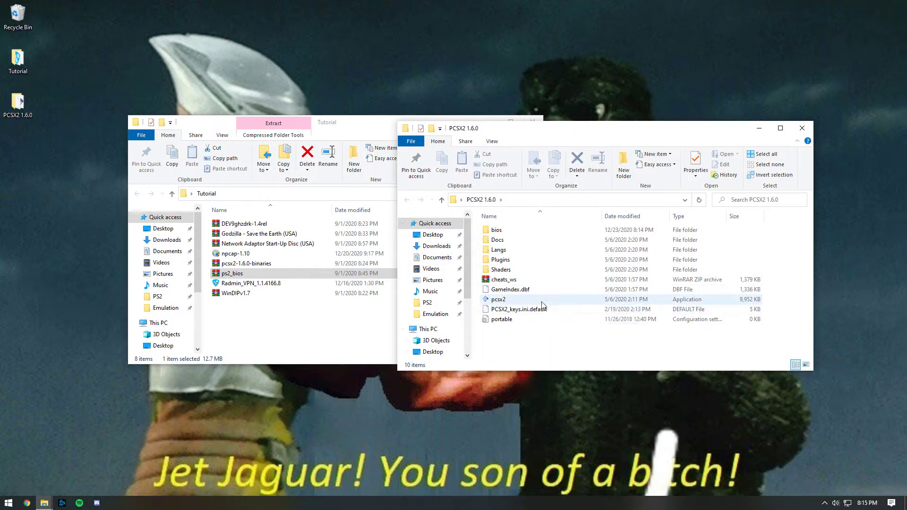
left_click(542, 302)
double_click(542, 302)
left_click(534, 355)
left_click(573, 175)
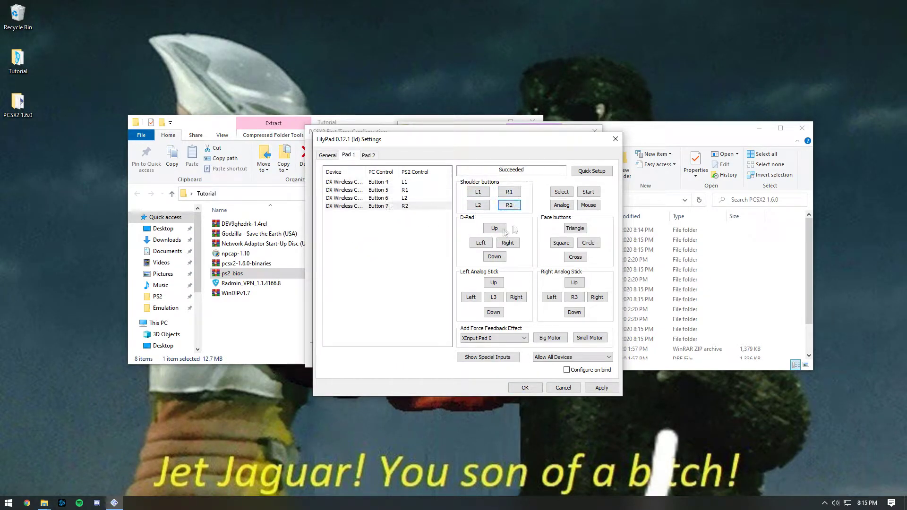
- Bind the wireless controller's D-pad, sticks, face buttons, Select and Start to Pad 1 and save the bindings
left_click(504, 244)
left_click(554, 297)
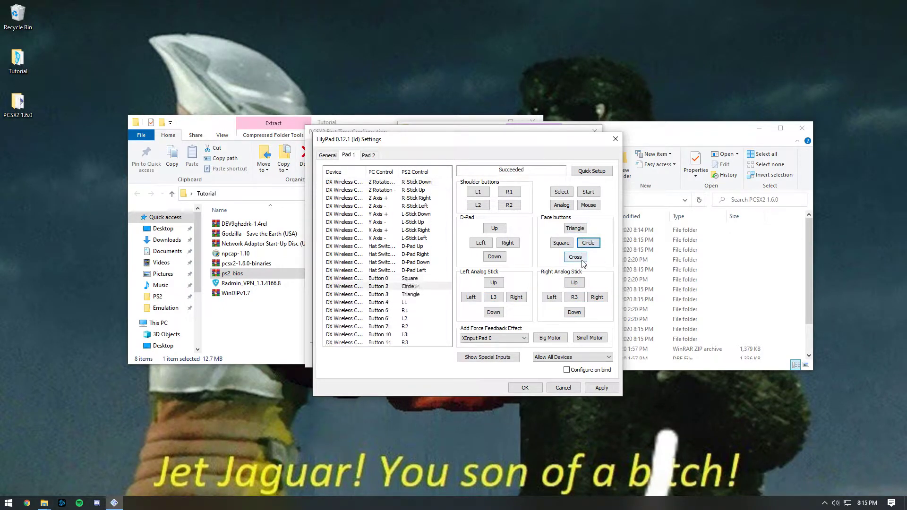
left_click(566, 193)
left_click(587, 193)
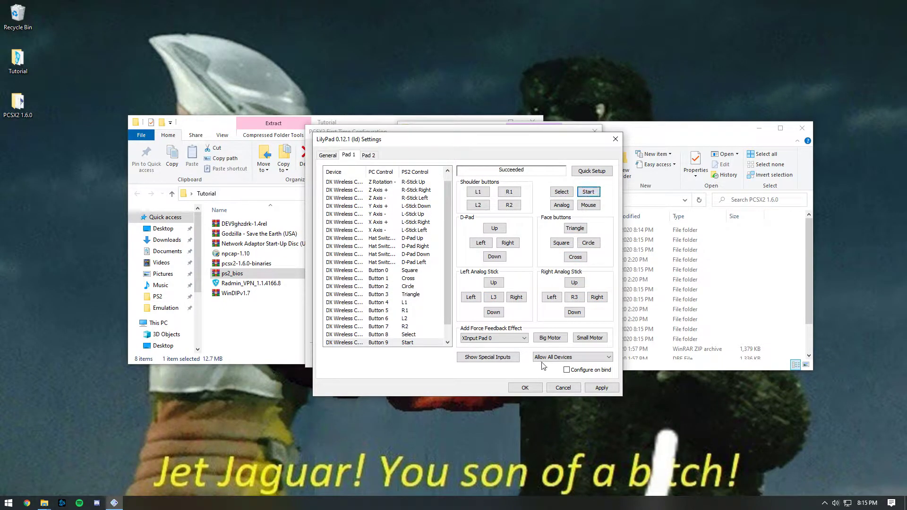
left_click(595, 387)
left_click(526, 388)
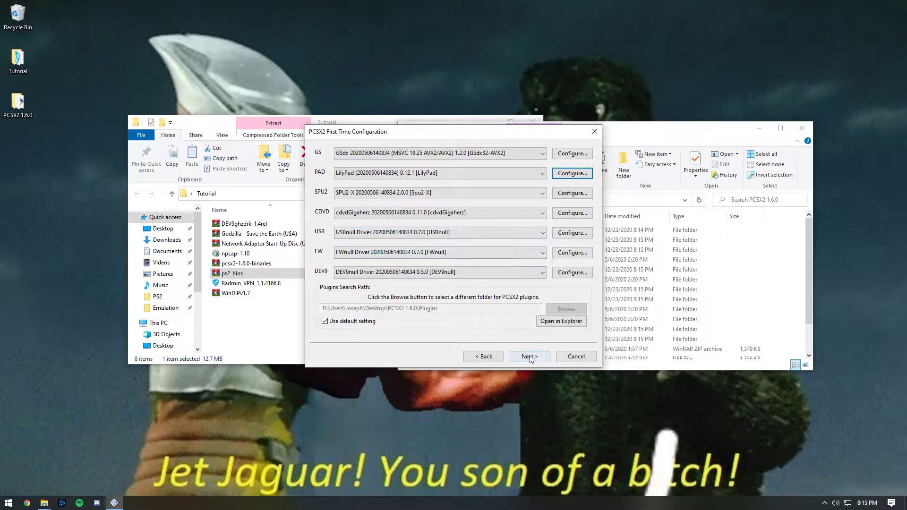
- Finish the first-time configuration with the USA v01.60 (07/02/2002) BIOS and close the emulator
left_click(529, 357)
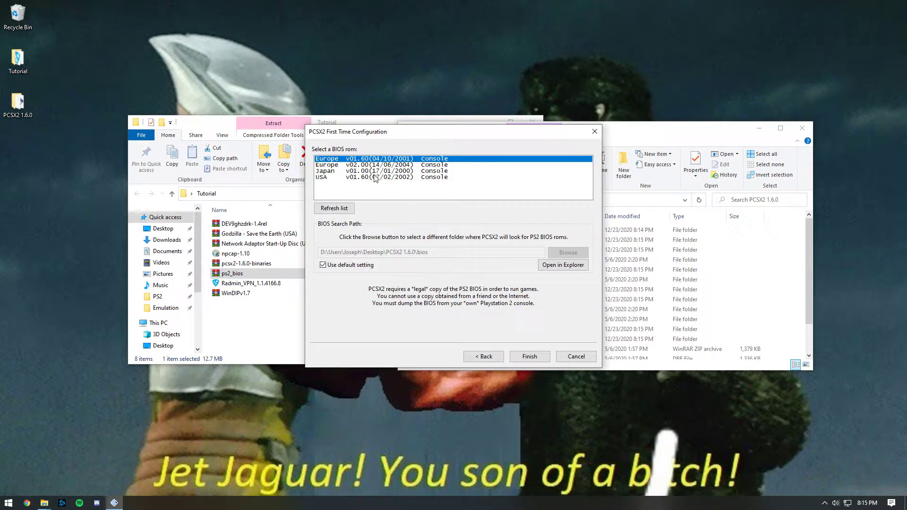
left_click(375, 177)
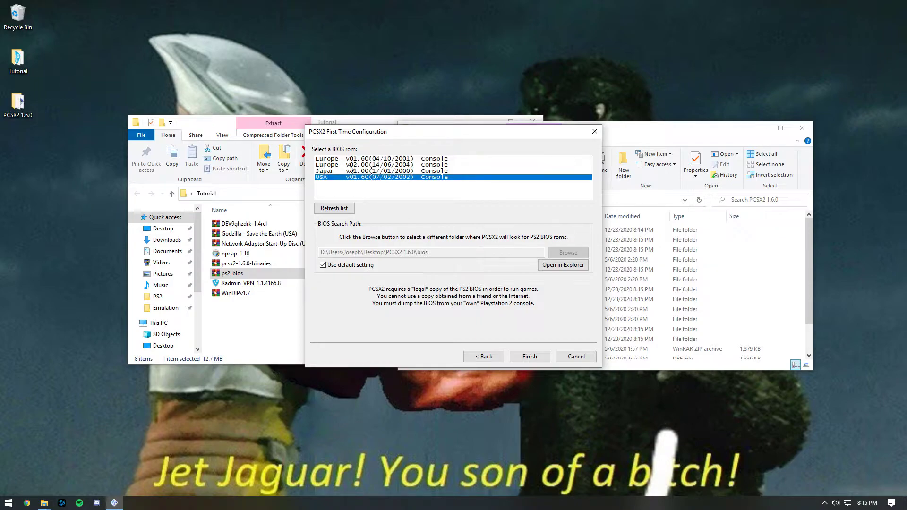
left_click(529, 356)
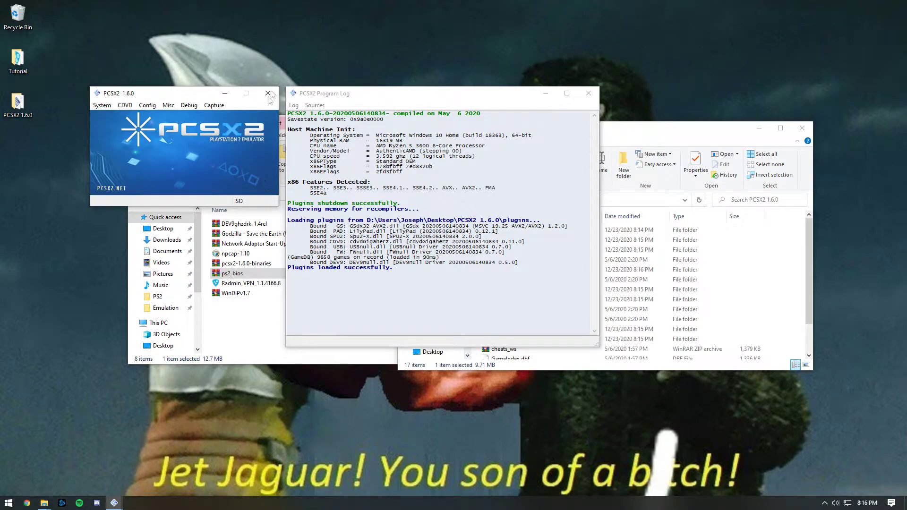
left_click(267, 93)
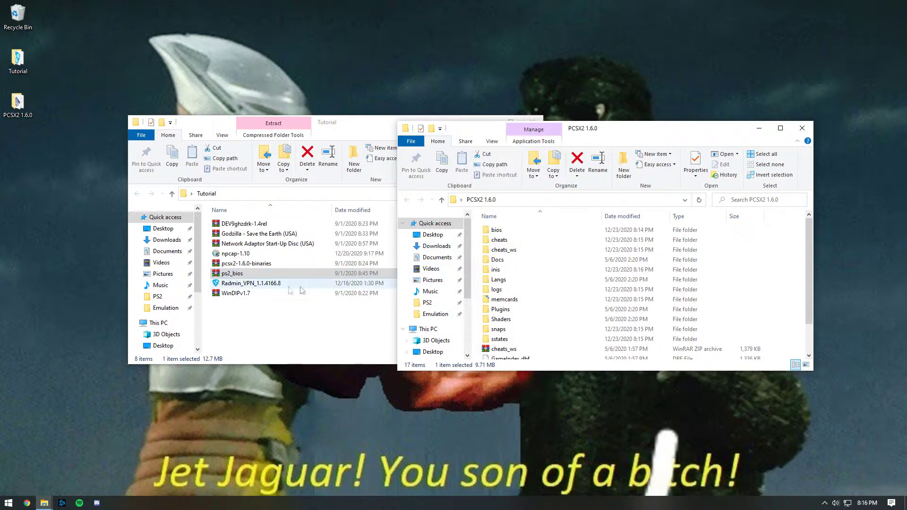
- Extract the Godzilla - Save the Earth (USA) archive into the Documents\Emulation\ROMs\PS2 folder
left_click(257, 319)
left_click(267, 234)
right_click(267, 234)
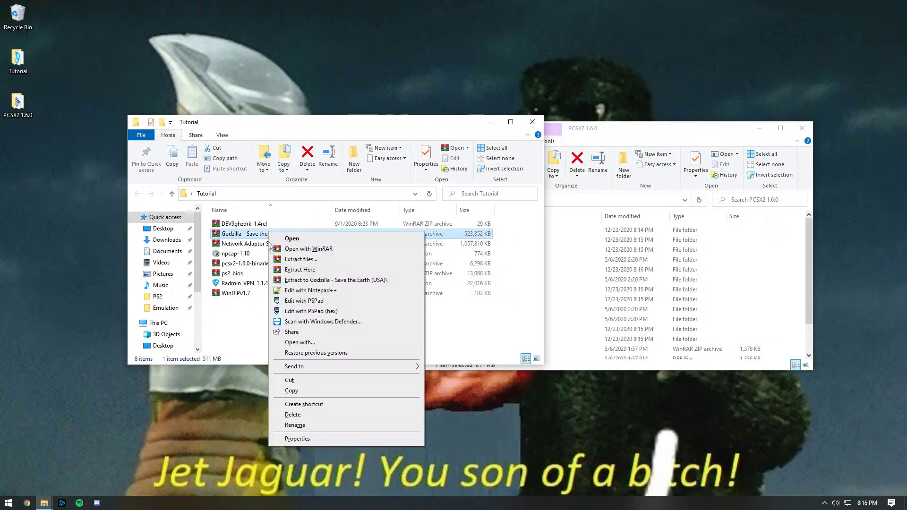
left_click(307, 261)
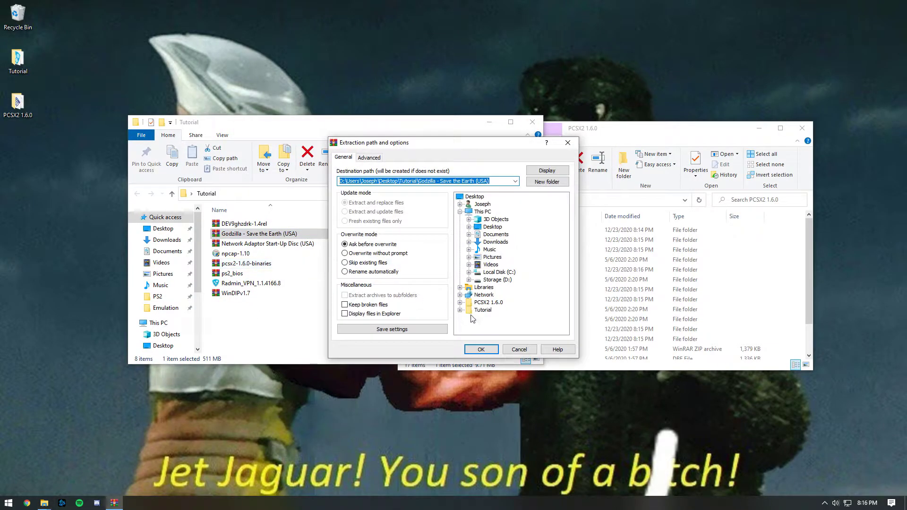
left_click(468, 235)
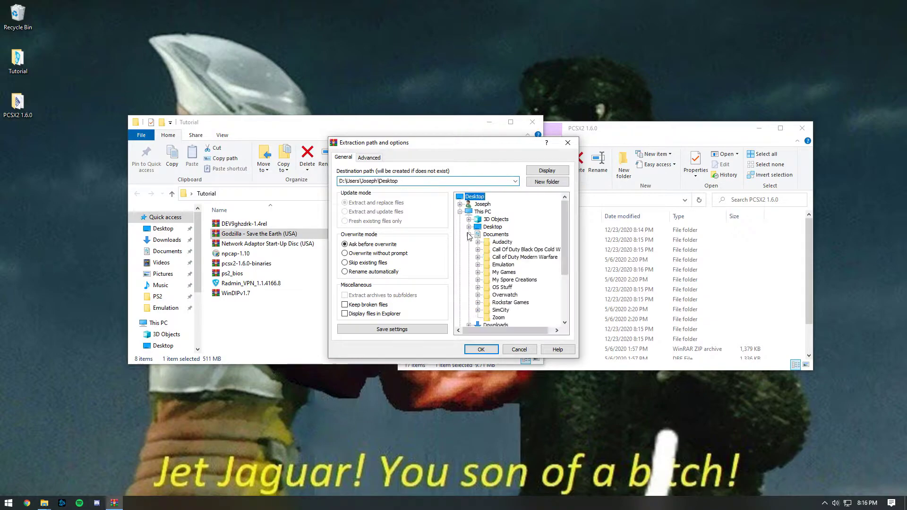
left_click(478, 265)
left_click(486, 279)
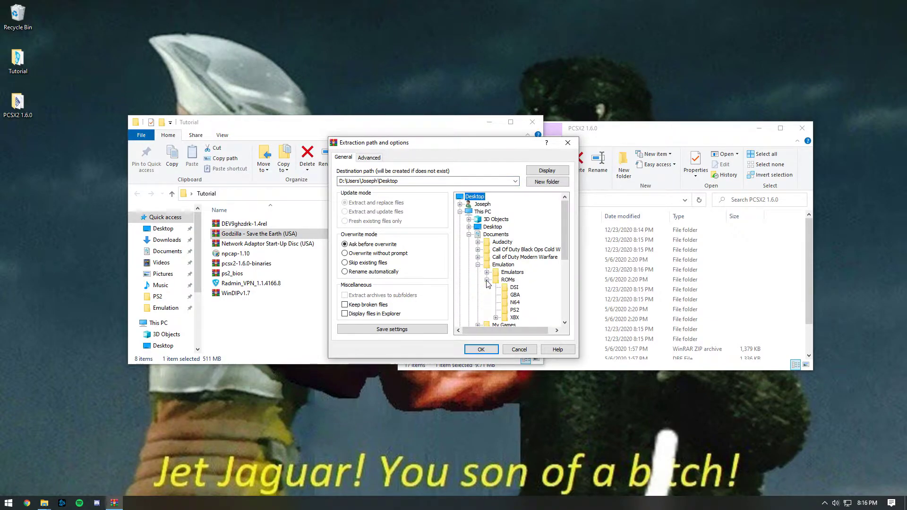
left_click(514, 310)
left_click(477, 352)
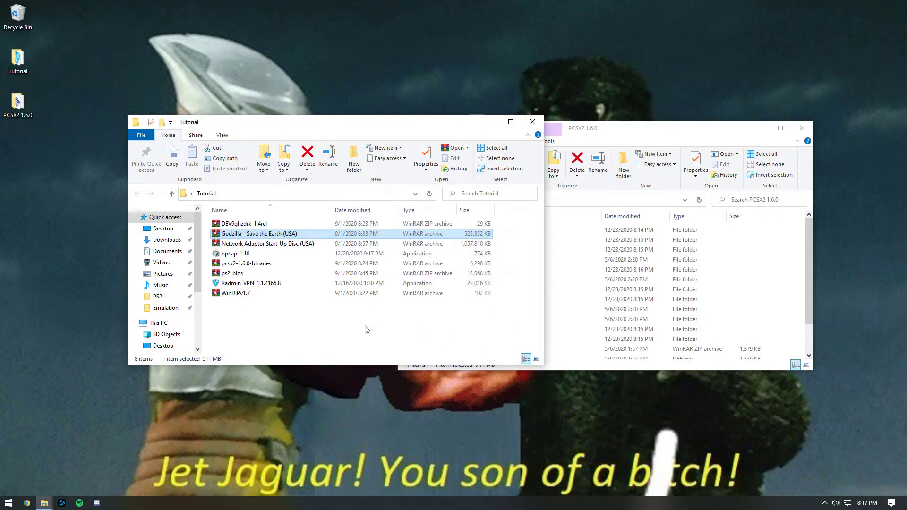
- Show the PS2 ROMs folder in one window and extract the WinDIPv1.7 archive inside the desktop's Tutorial folder in the other
left_click(157, 296)
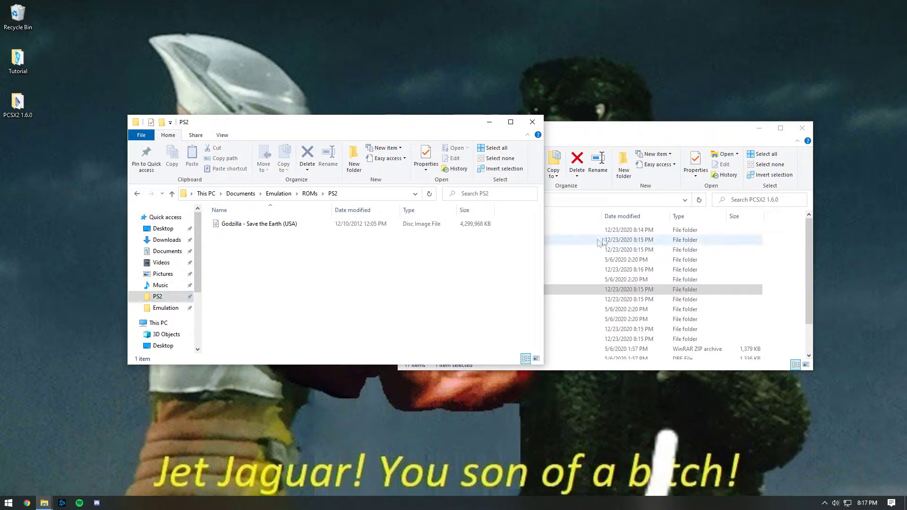
left_click(562, 240)
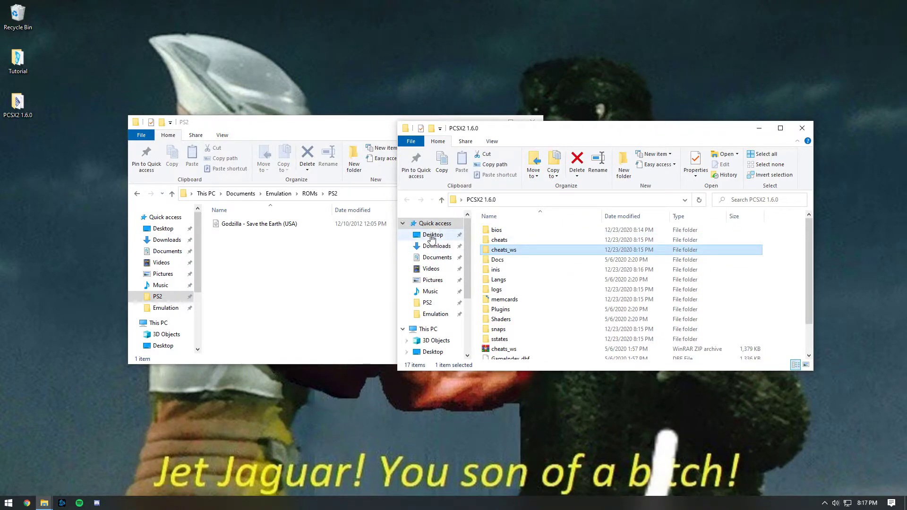
left_click(432, 234)
double_click(547, 247)
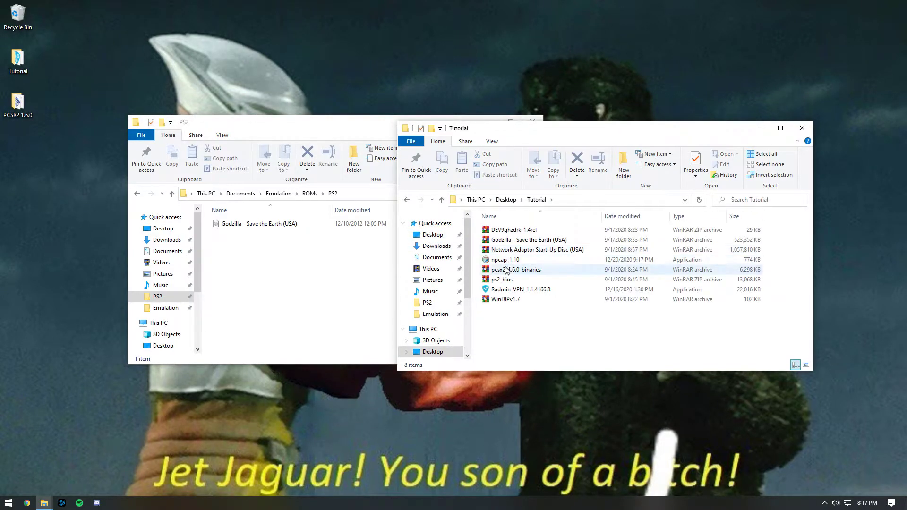
left_click(490, 241)
right_click(538, 299)
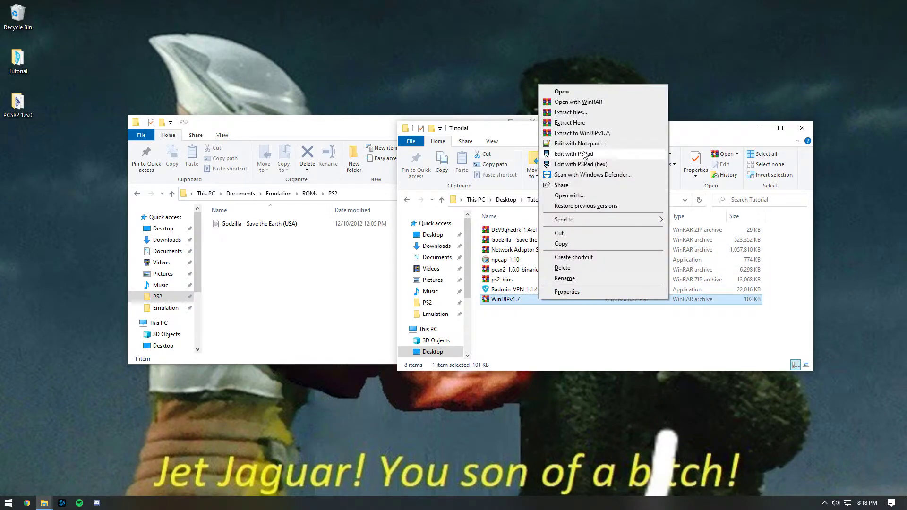
left_click(586, 123)
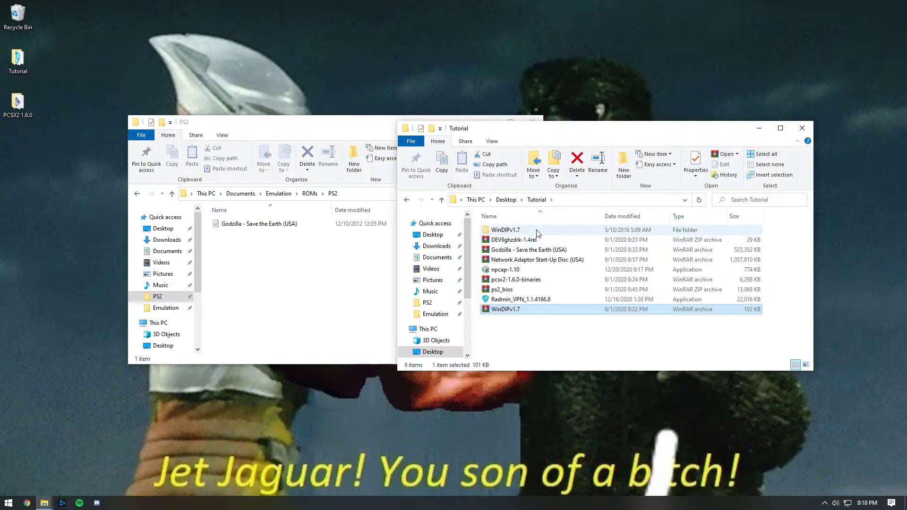
- Patch the Godzilla - Save the Earth (USA) image in WinDIP with Disk ID 00:00:00:00:54 and close the patcher
double_click(537, 234)
double_click(536, 233)
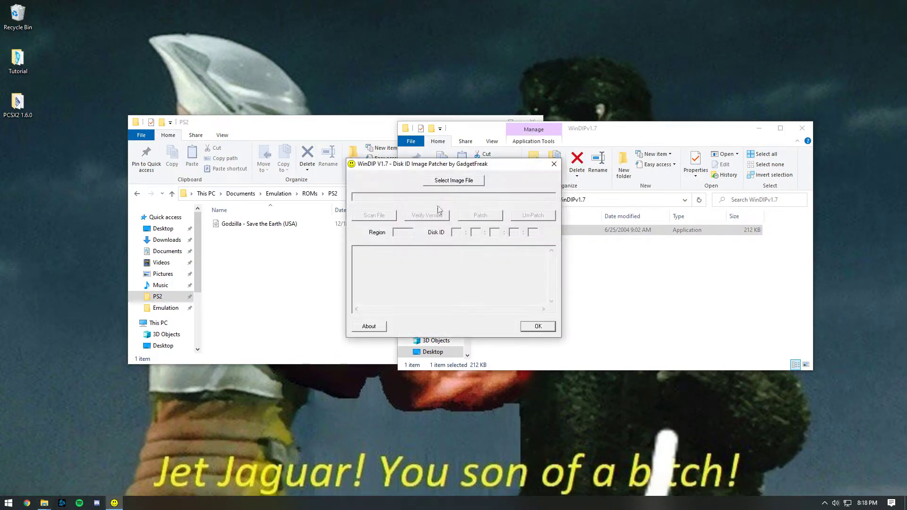
left_click(442, 181)
double_click(406, 198)
left_click(392, 215)
left_click(436, 218)
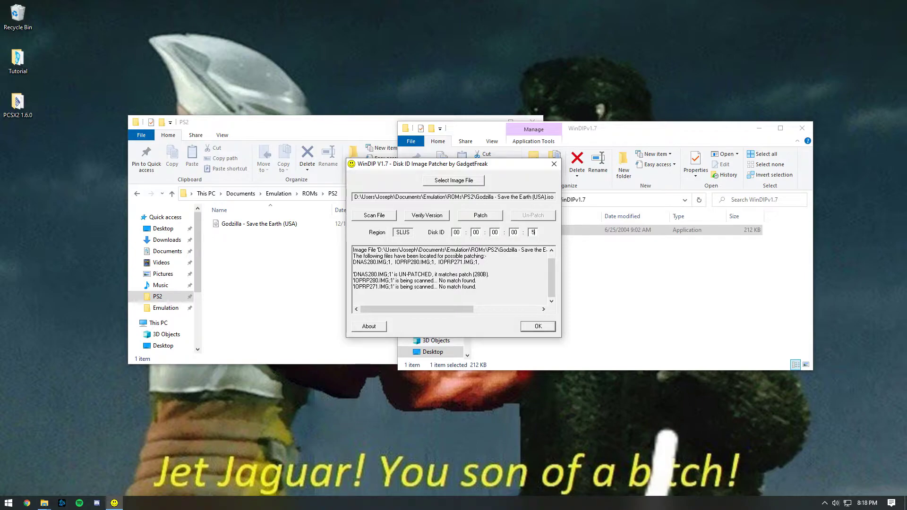
left_click(478, 216)
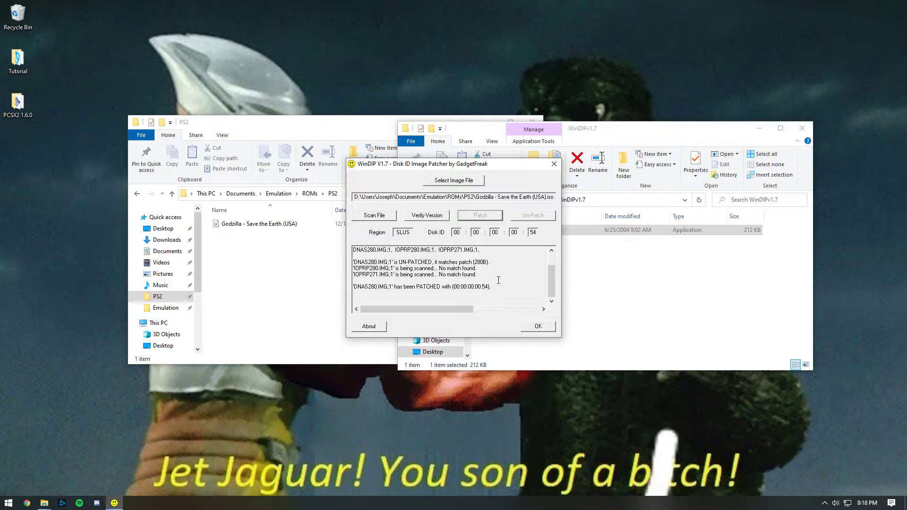
left_click(538, 327)
left_click(454, 317)
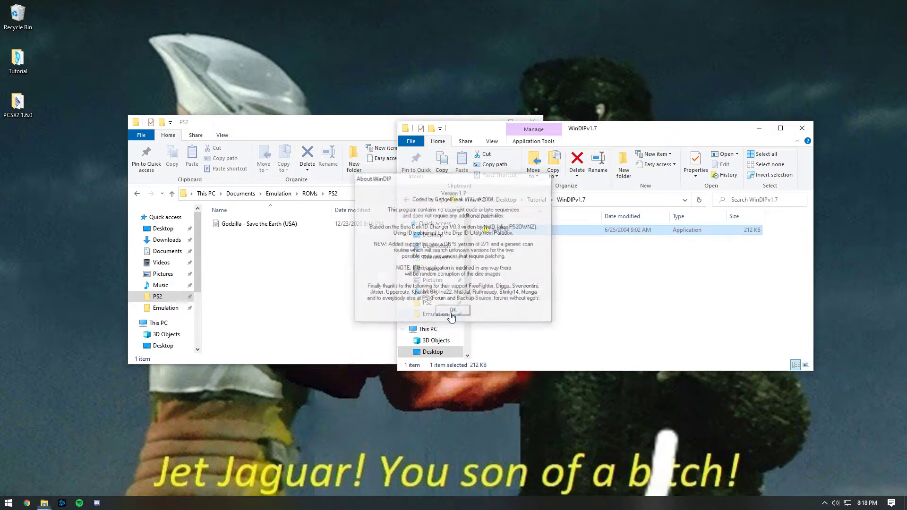
- Install Npcap 1.10 from the Tutorial folder with WinPcap API-compatible mode enabled
left_click(797, 132)
double_click(26, 64)
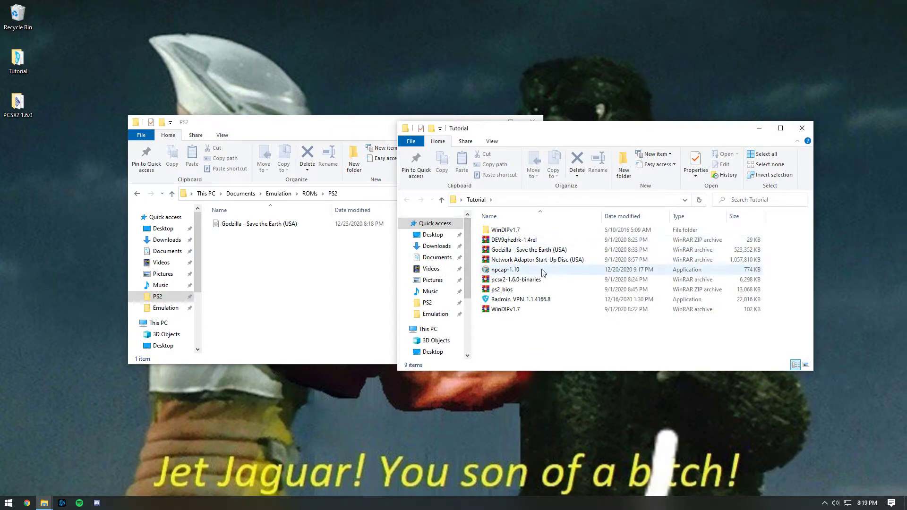
double_click(542, 271)
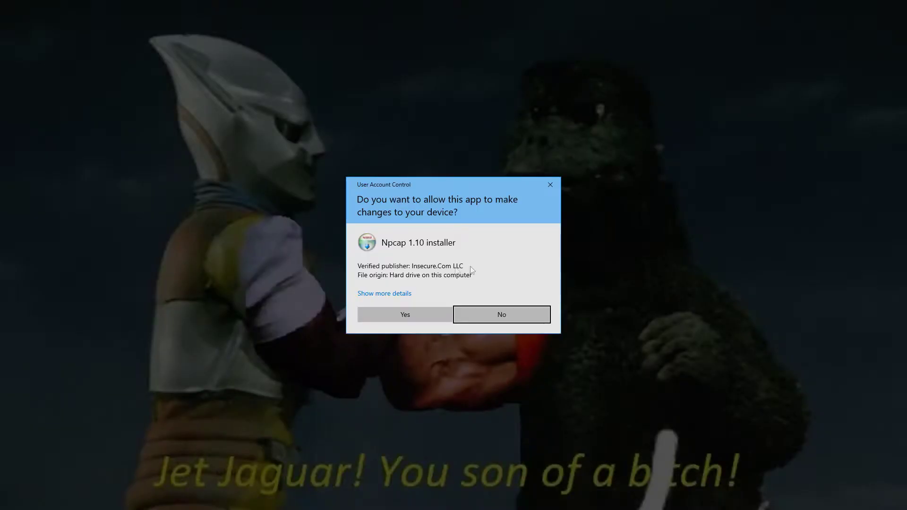
left_click(387, 321)
left_click(505, 330)
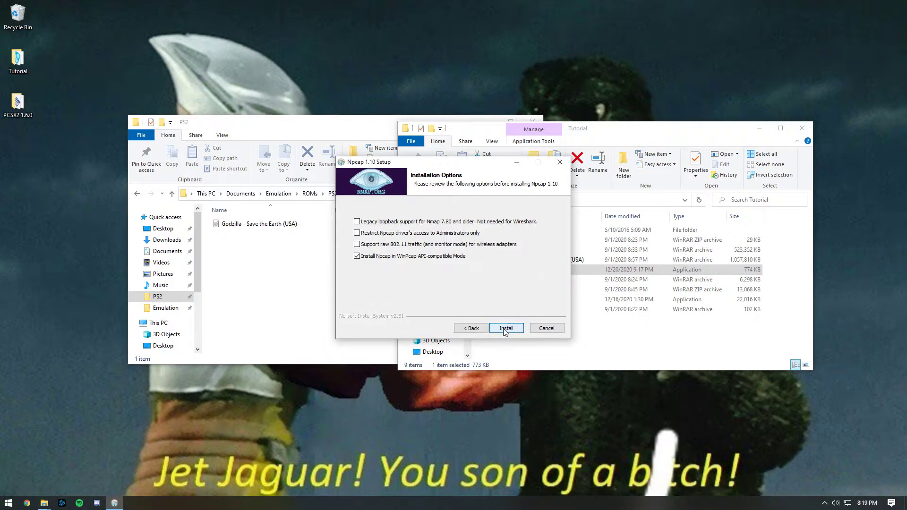
left_click(504, 329)
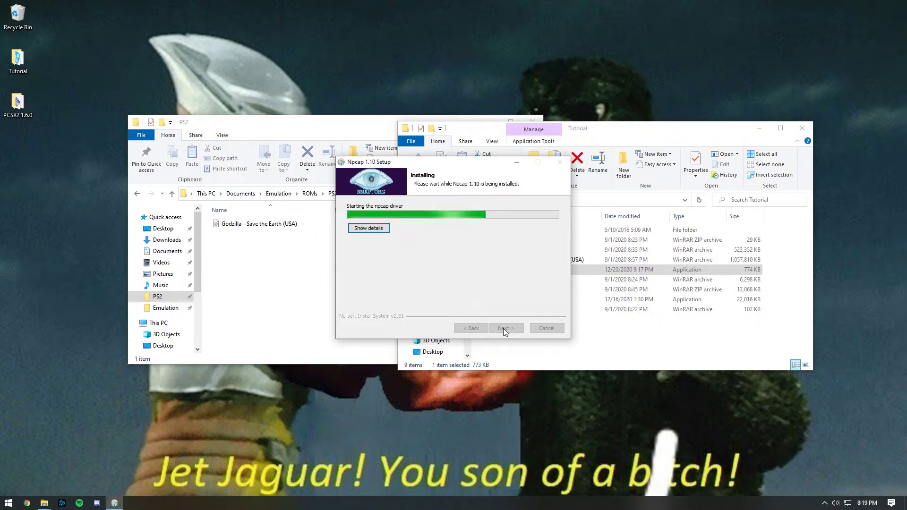
left_click(504, 328)
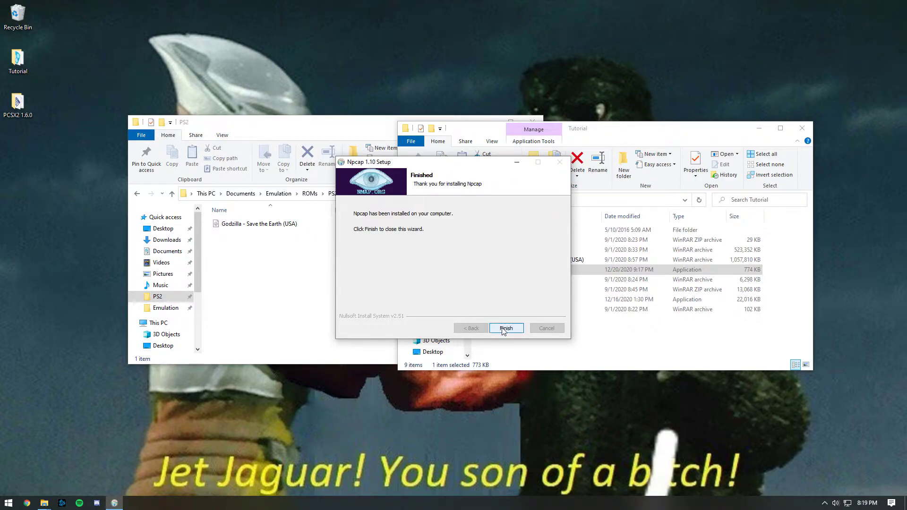
- Finish the Npcap setup and install Radmin VPN in English, accepting its license agreement and minimizing its window once it opens
left_click(504, 329)
left_click(502, 299)
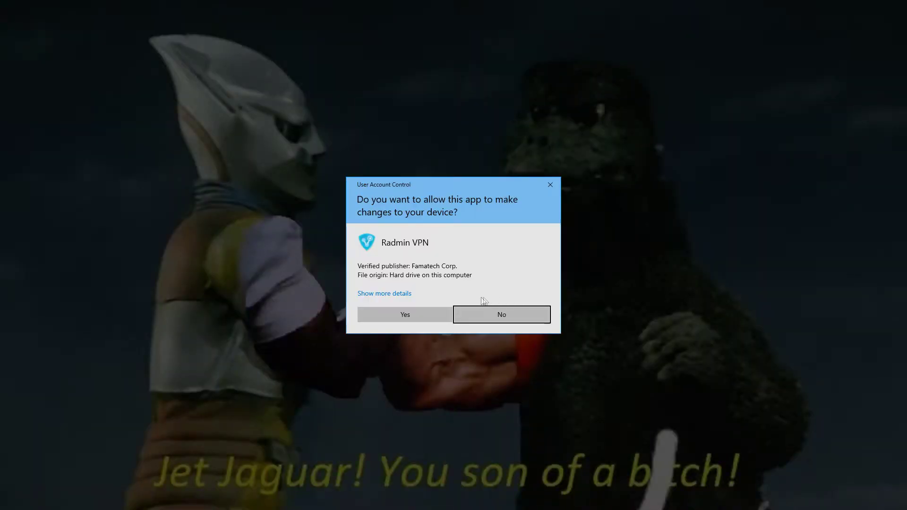
left_click(424, 318)
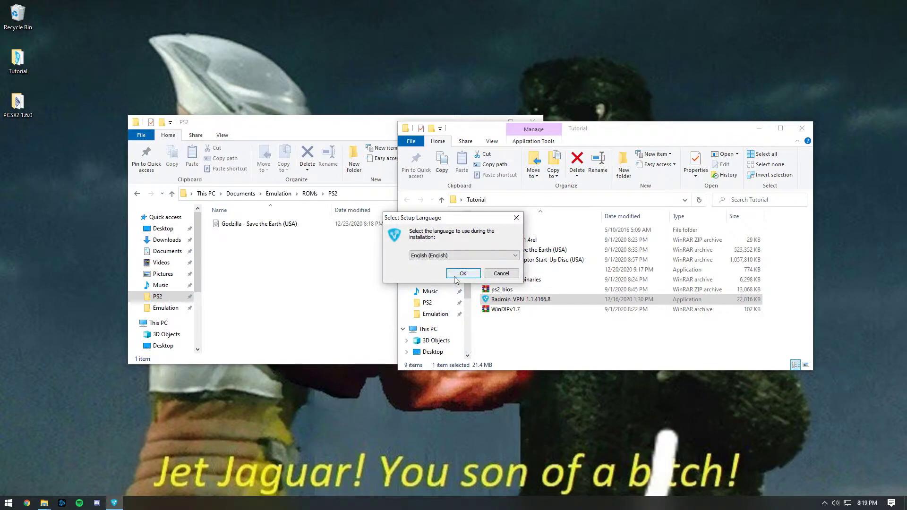
left_click(461, 274)
left_click(411, 309)
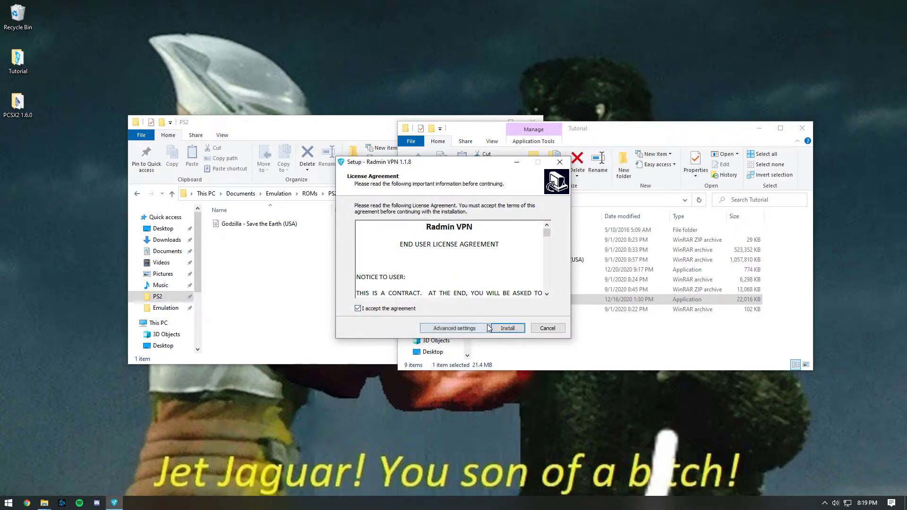
left_click(498, 327)
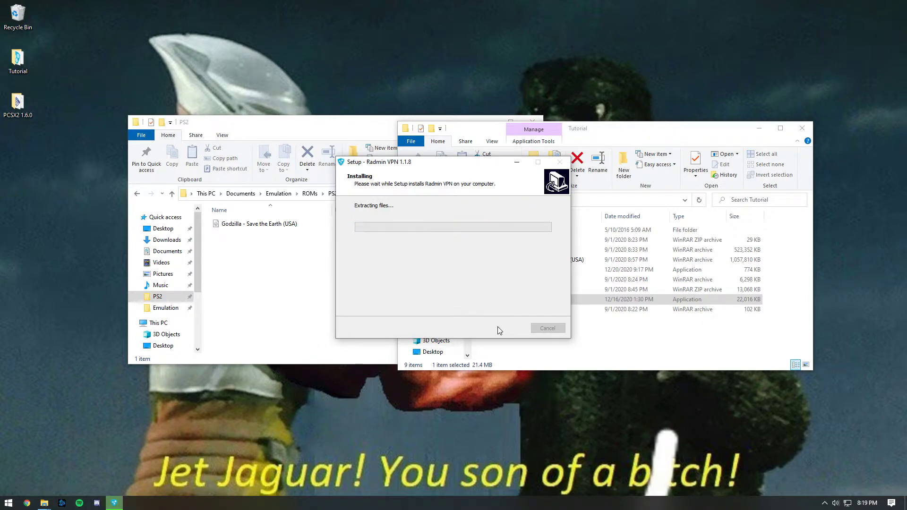
left_click(498, 328)
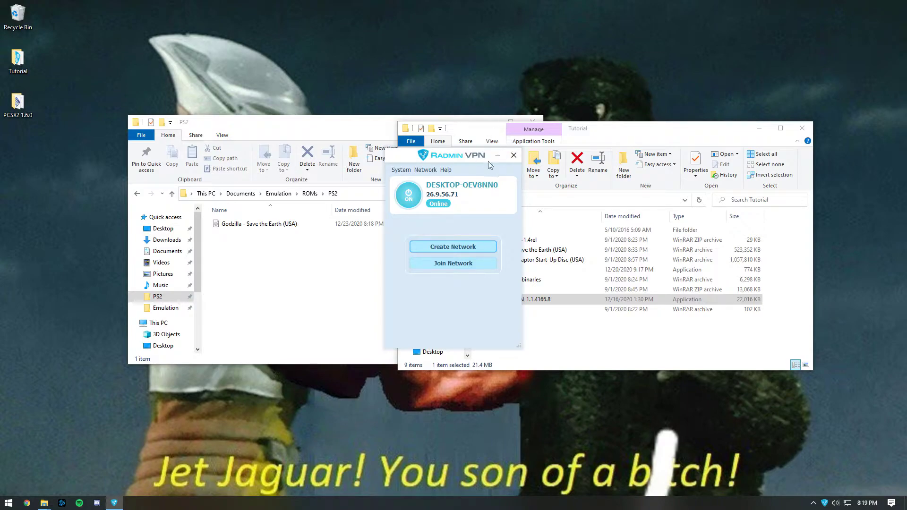
left_click(497, 155)
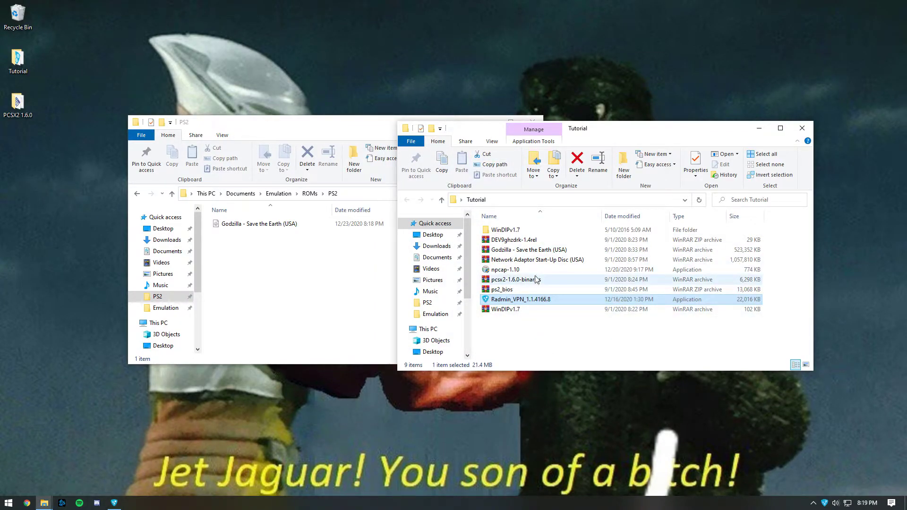
- Extract the DEV9ghzdrk-1.4rel archive into the Plugins folder of PCSX2 1.6.0 on the desktop
right_click(535, 240)
left_click(559, 270)
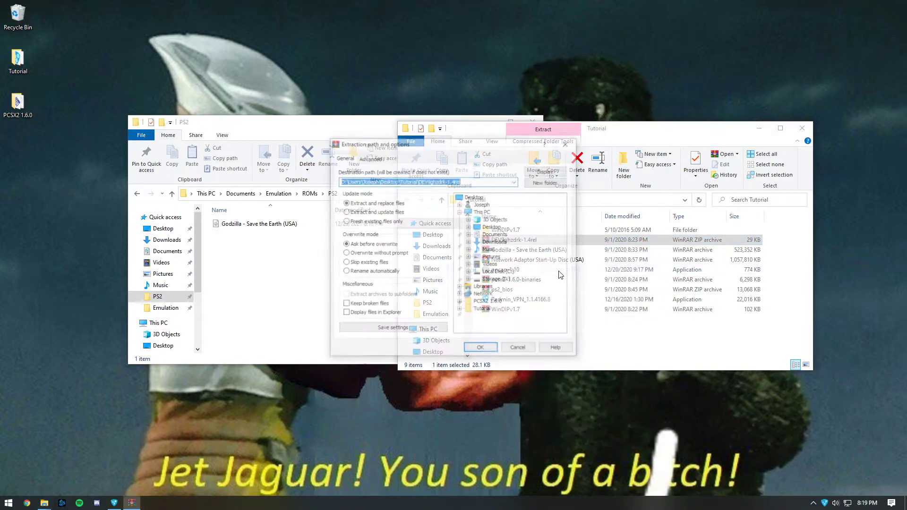
left_click(460, 303)
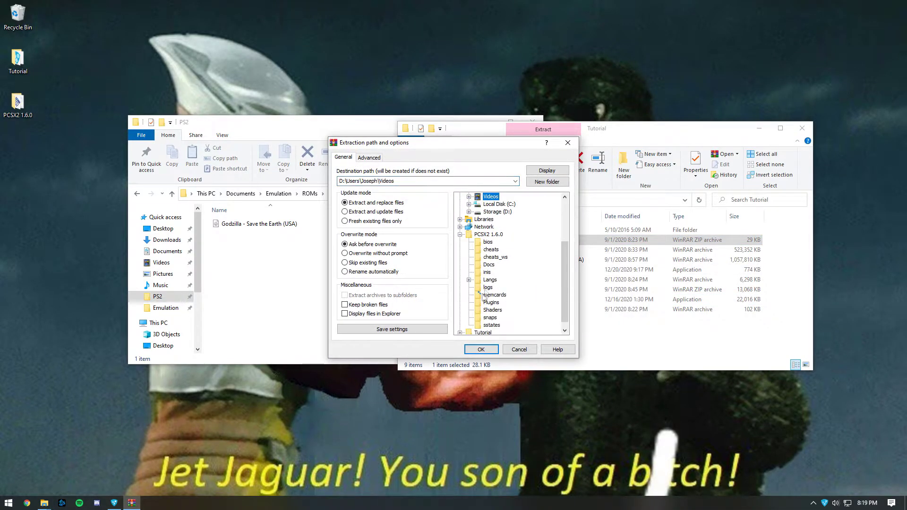
left_click(491, 302)
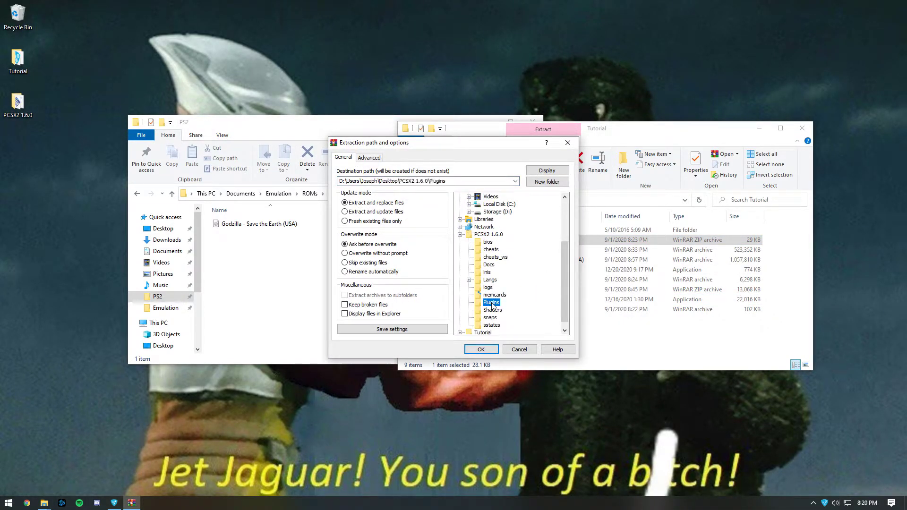
left_click(481, 350)
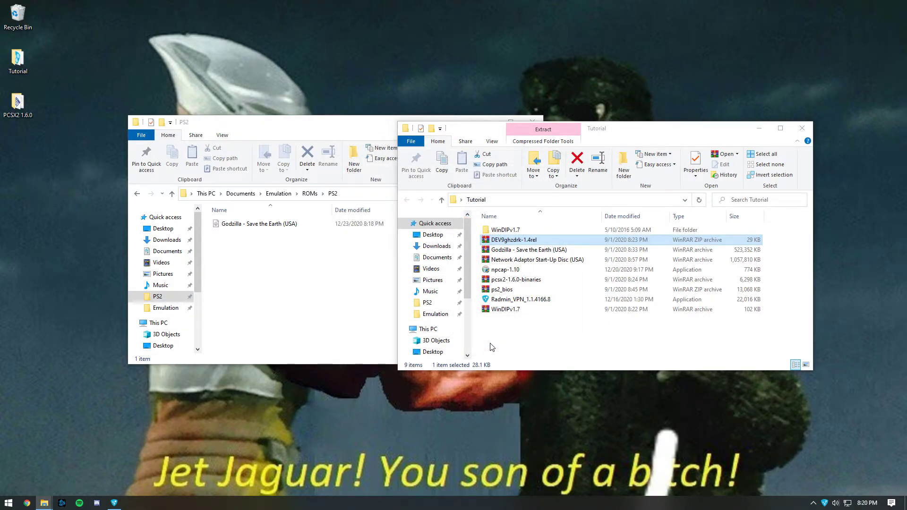
- Launch pcsx2 from the PCSX2 1.6.0 folder and apply GiGaHeRz's DEV9 Driver 0.4.0 [DEV9ghzdrk-1.4rel] as the DEV9 plugin
double_click(18, 104)
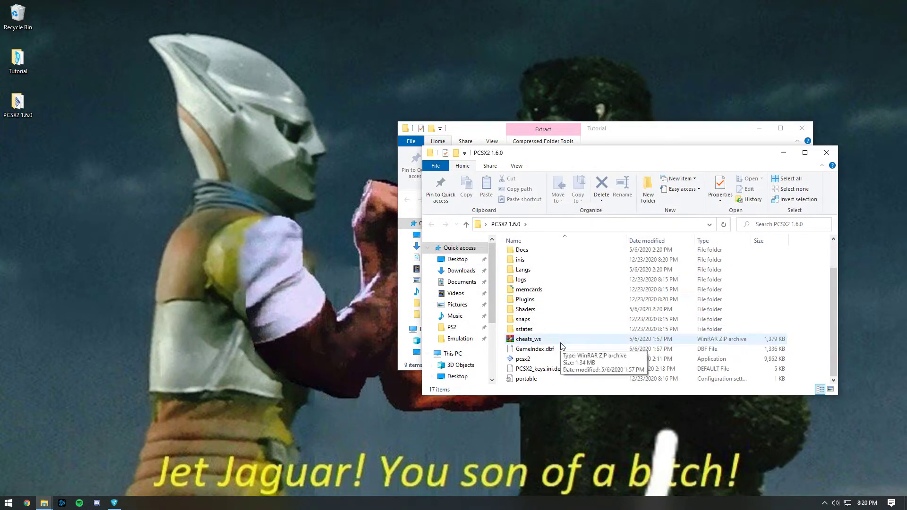
double_click(523, 359)
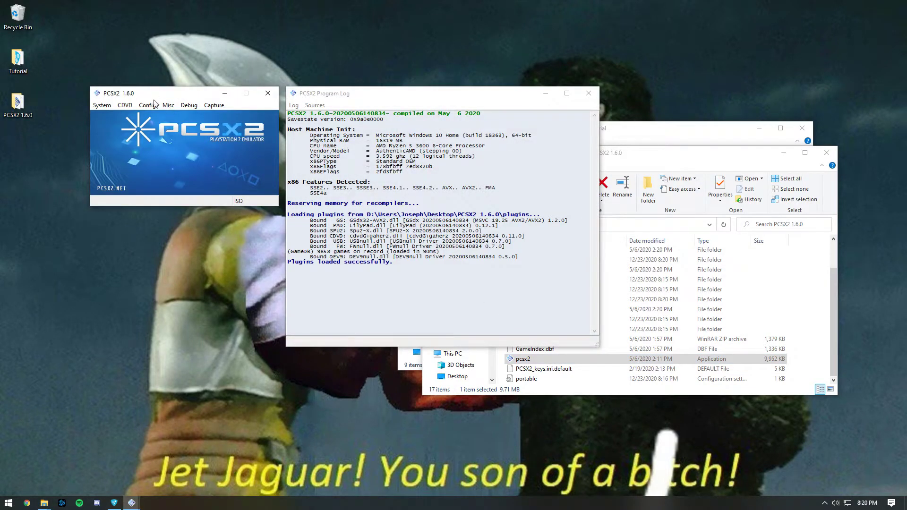
left_click(150, 105)
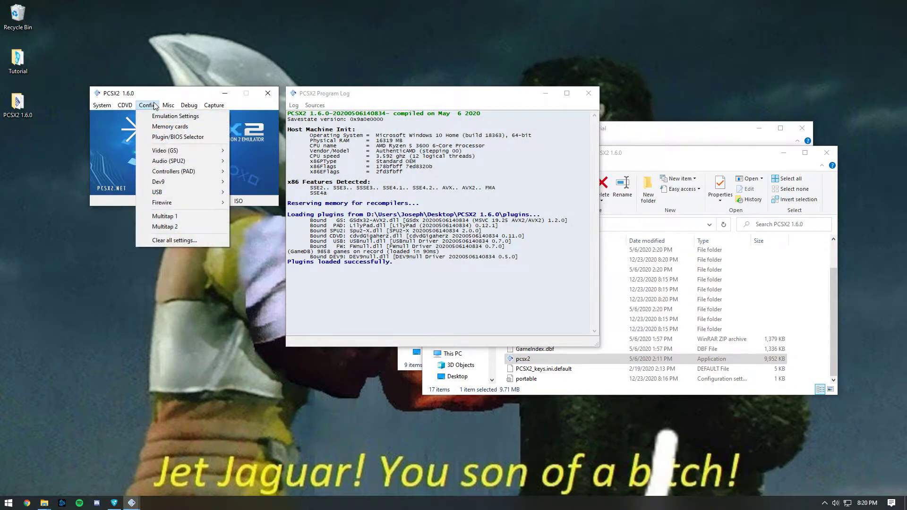
left_click(170, 138)
left_click(387, 279)
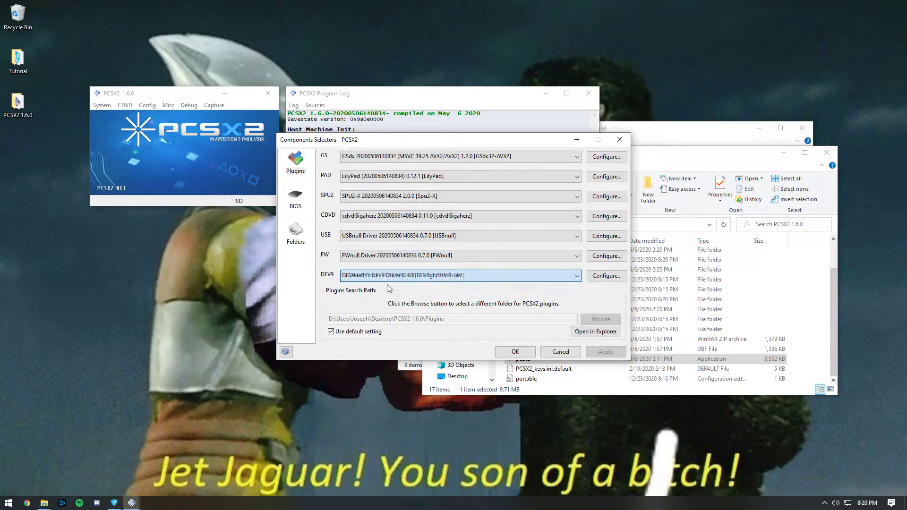
left_click(388, 286)
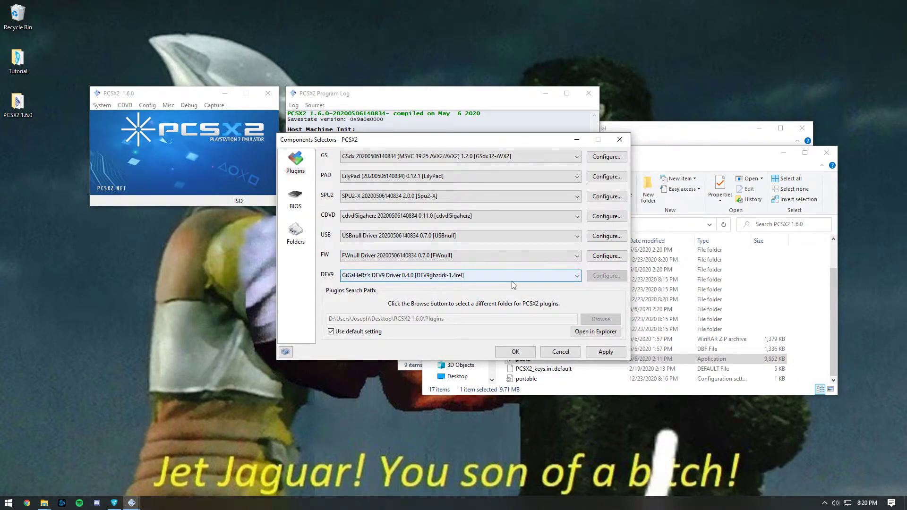
left_click(605, 351)
- Enable Ethernet for the DEV9 plugin with the pcap bridge:Famatech device, and close the plugin settings and the PCSX2 1.6.0 folder
left_click(616, 275)
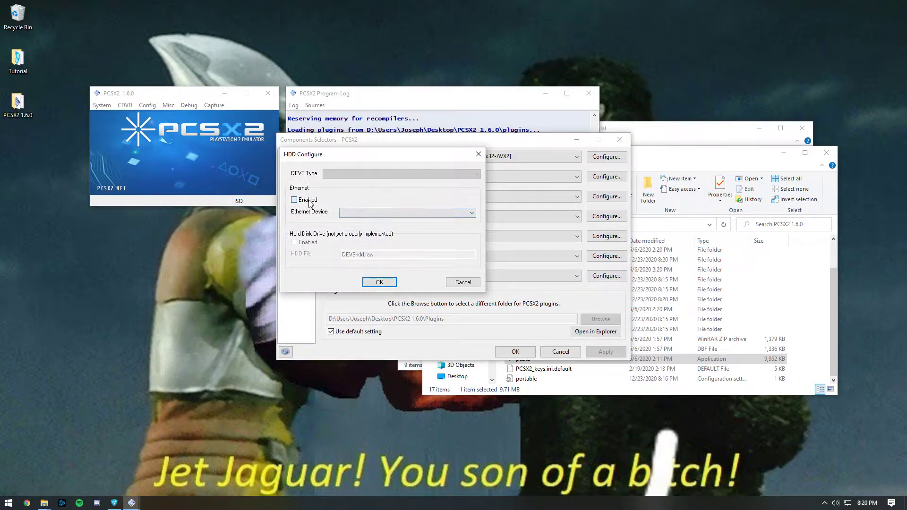
left_click(359, 212)
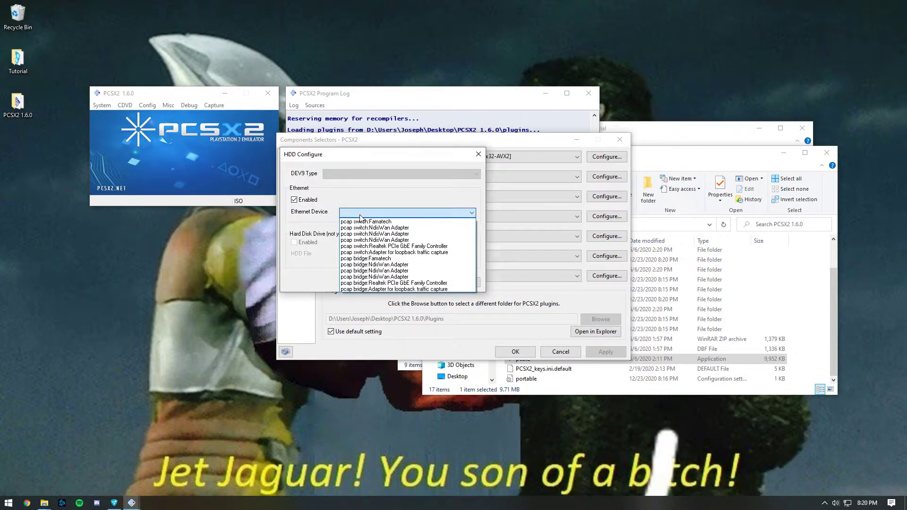
left_click(385, 259)
left_click(380, 282)
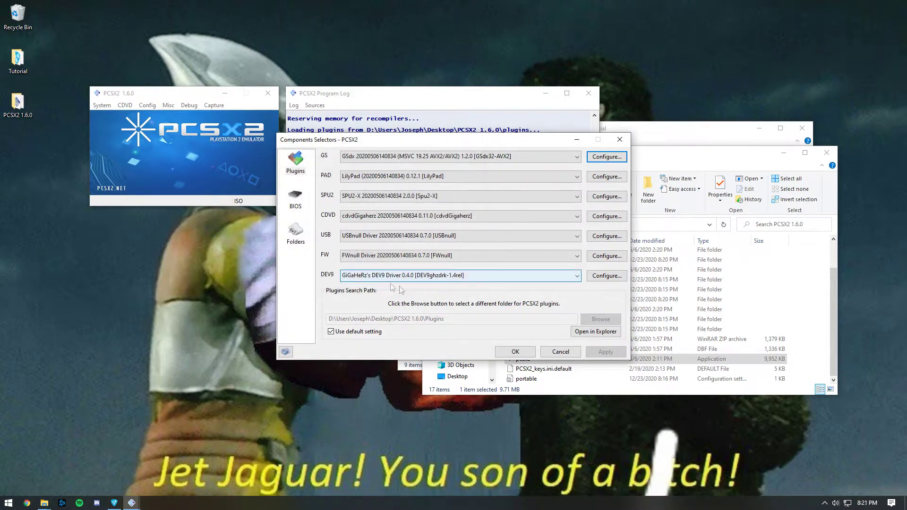
left_click(513, 350)
left_click(825, 152)
- Run ipconfig in a Command Prompt and snap its window to the right half of the screen
key("super")
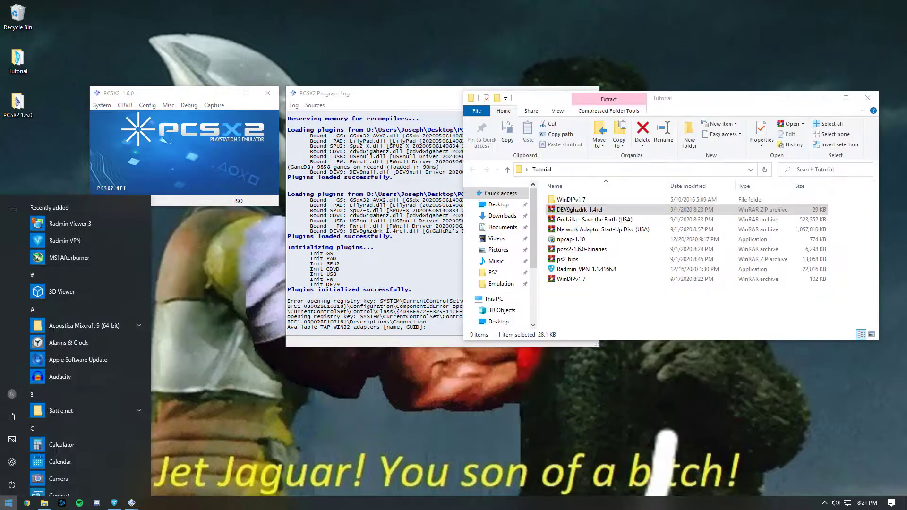
type("cmd")
key("Return")
type("ipconfig")
key("Return")
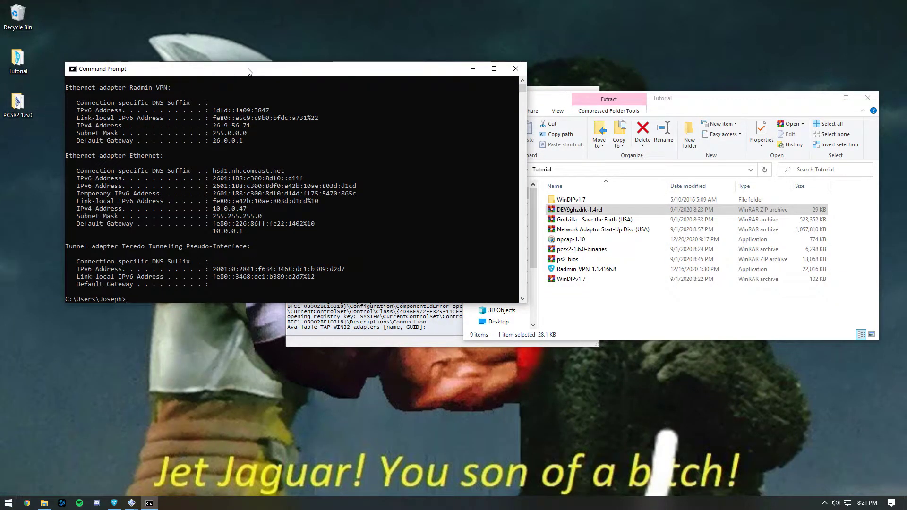
key("super+Right")
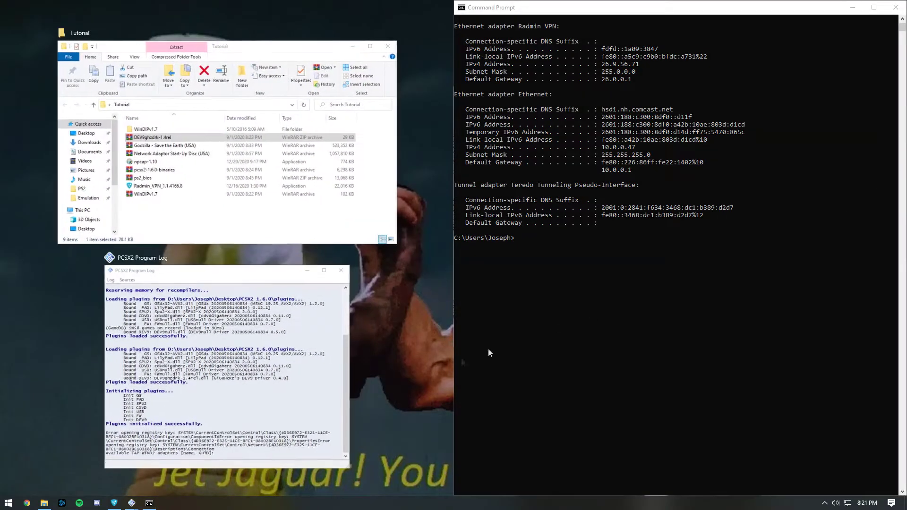
left_click(420, 364)
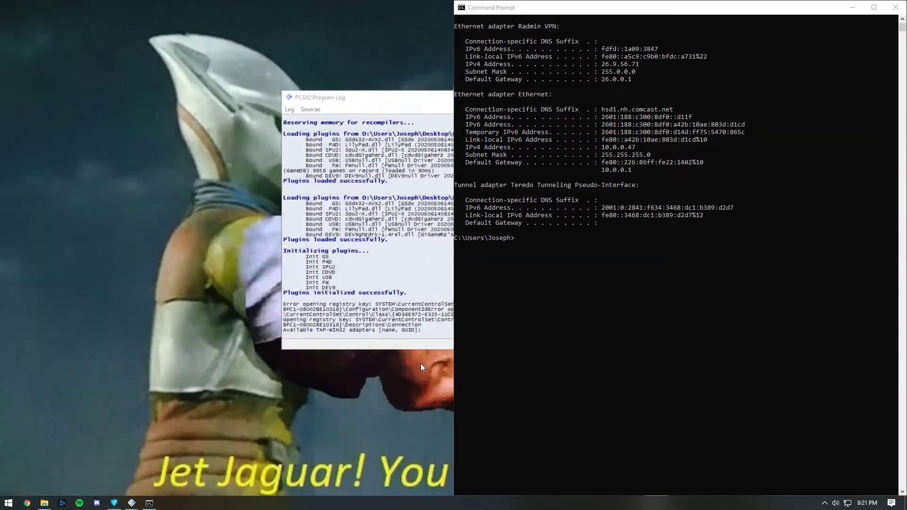
- Extract the Network Adaptor Start-Up Disc (USA) archive into Documents\Emulation\ROMs\PS2 and close the Tutorial folder
left_click(48, 505)
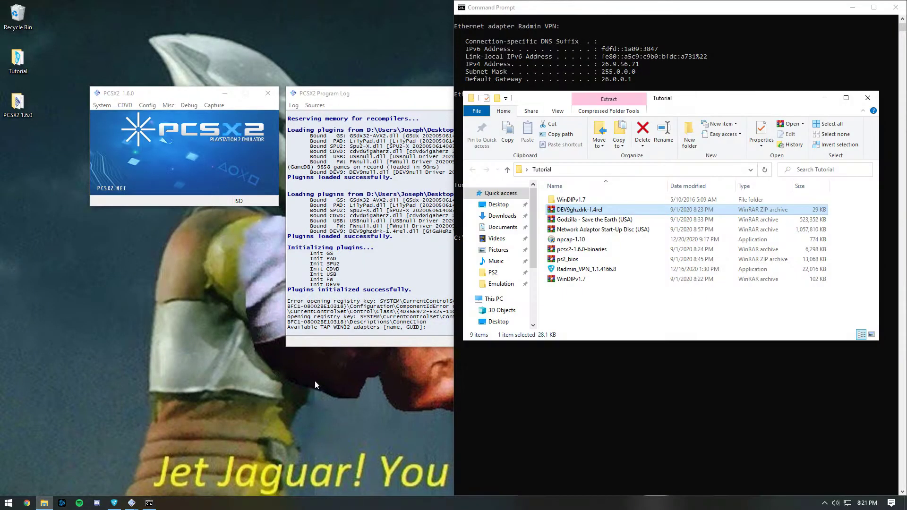
right_click(598, 230)
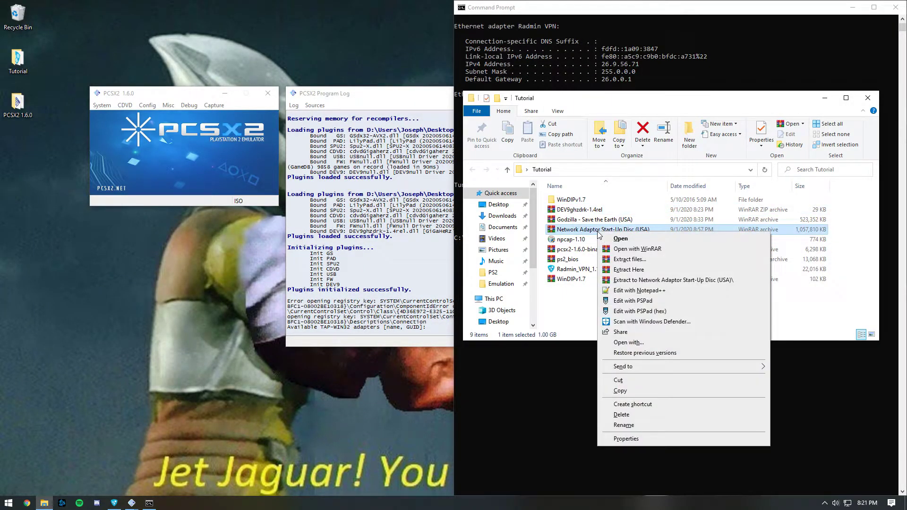
left_click(629, 259)
left_click(469, 234)
left_click(478, 265)
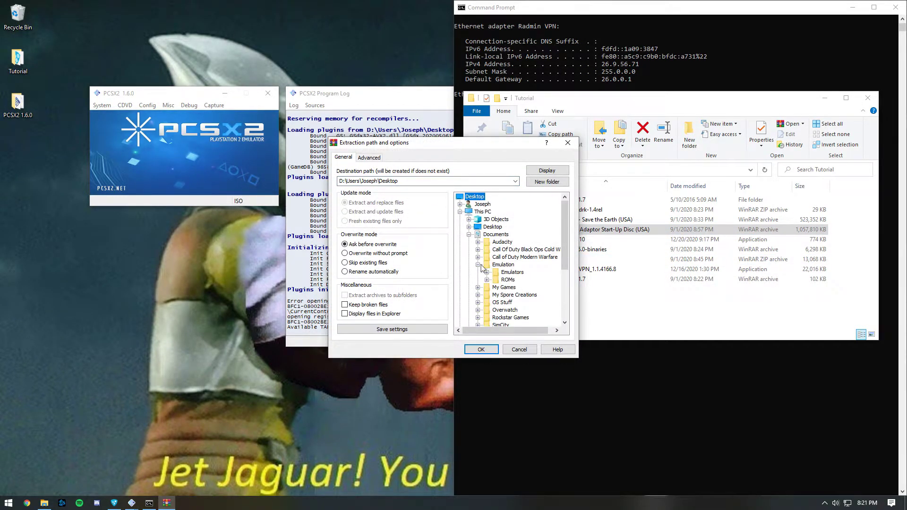
left_click(487, 280)
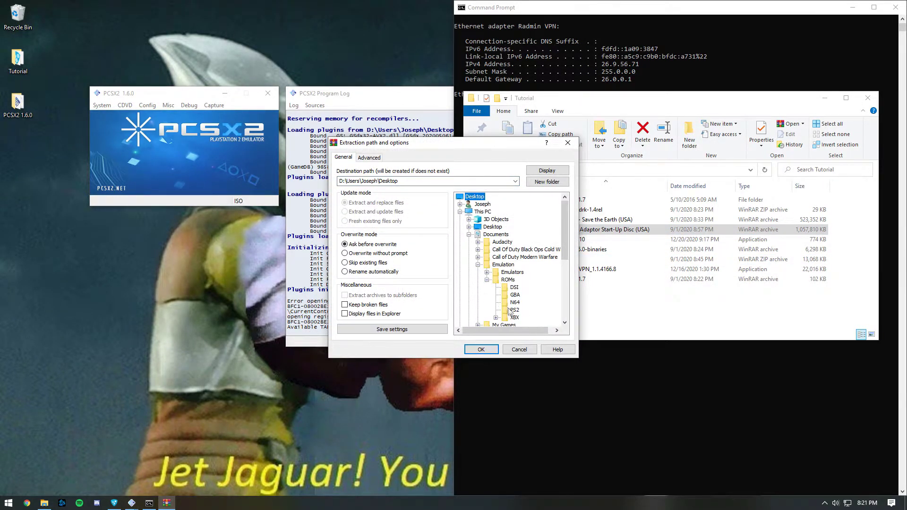
left_click(481, 349)
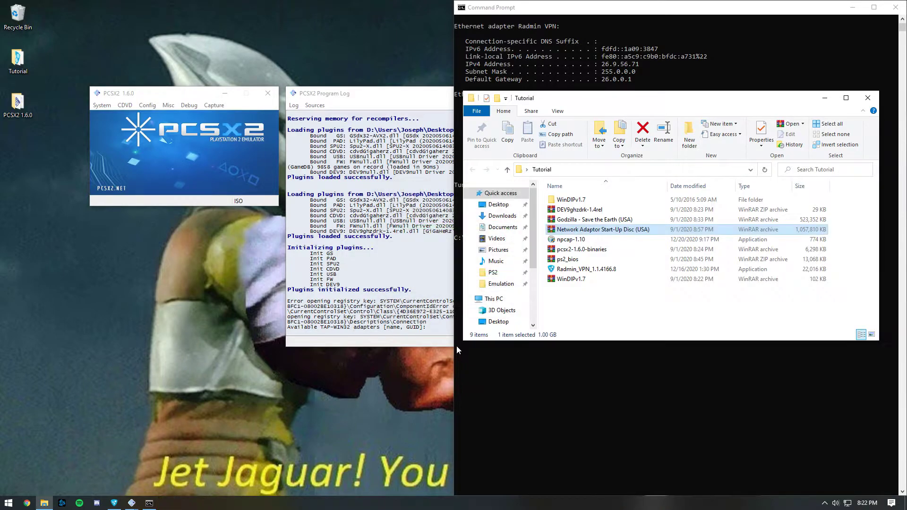
left_click(876, 99)
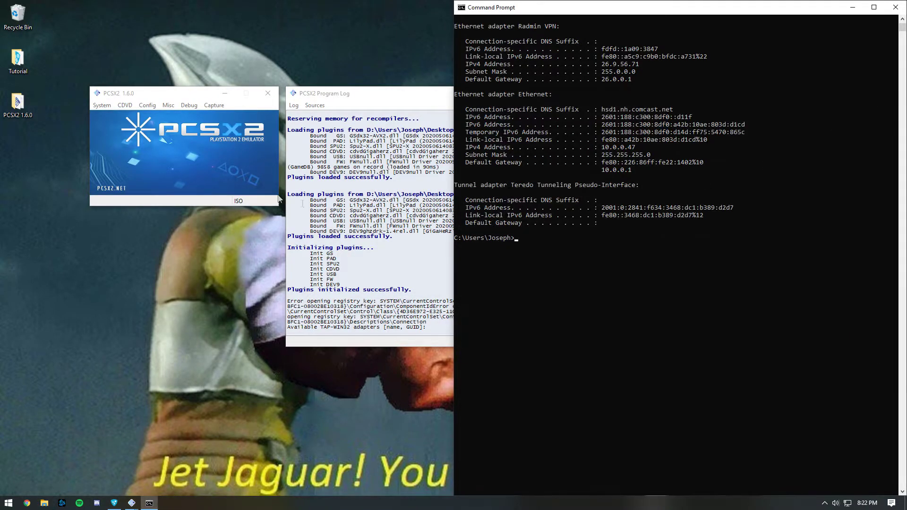
- Load the Network Adaptor Start-Up Disc (USA) image from Documents\Emulation\ROMs\PS2 as the emulator's ISO
left_click(126, 105)
mouse_move(179, 117)
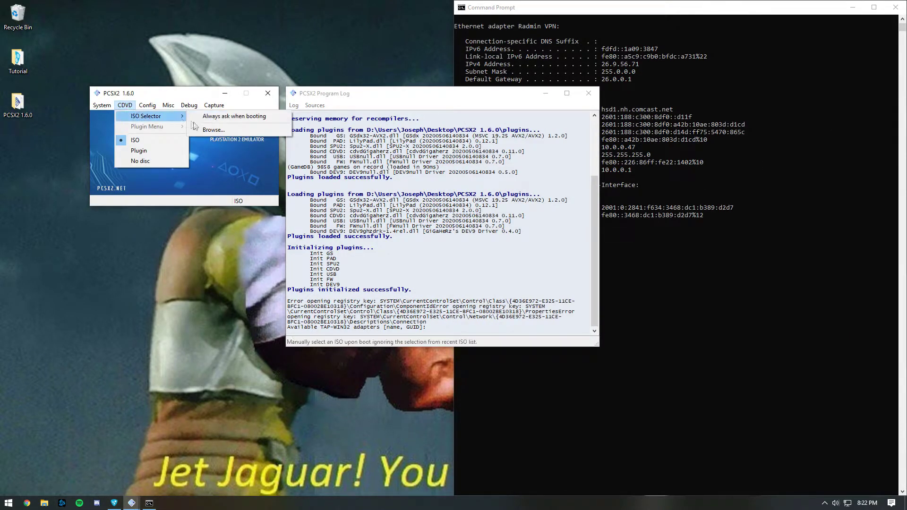
left_click(200, 129)
double_click(201, 209)
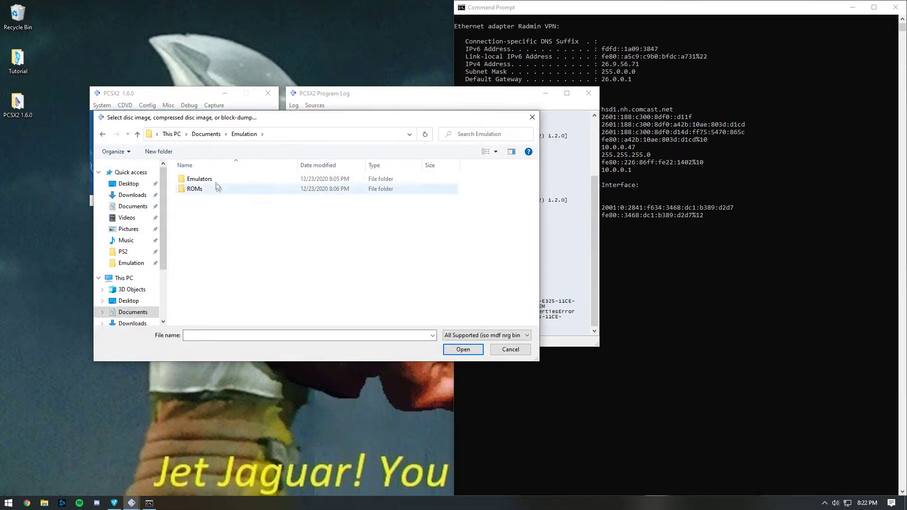
double_click(210, 188)
double_click(211, 208)
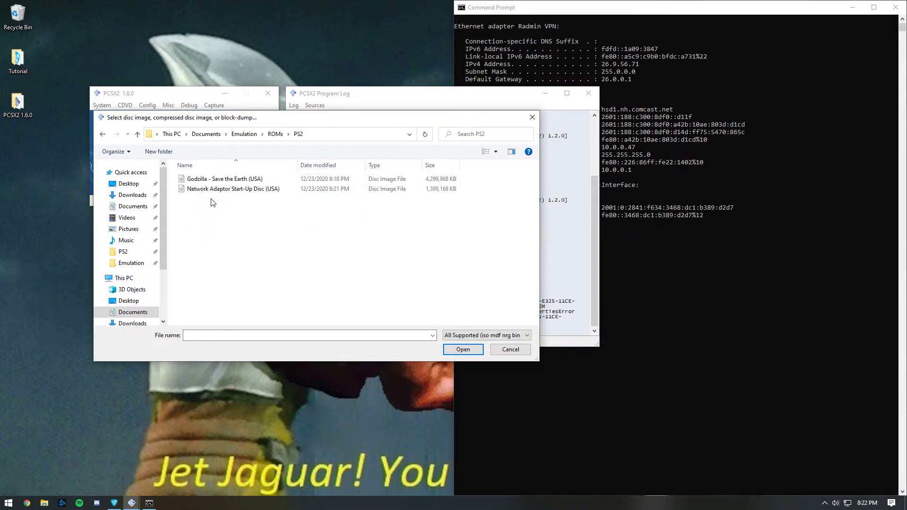
left_click(217, 190)
double_click(239, 190)
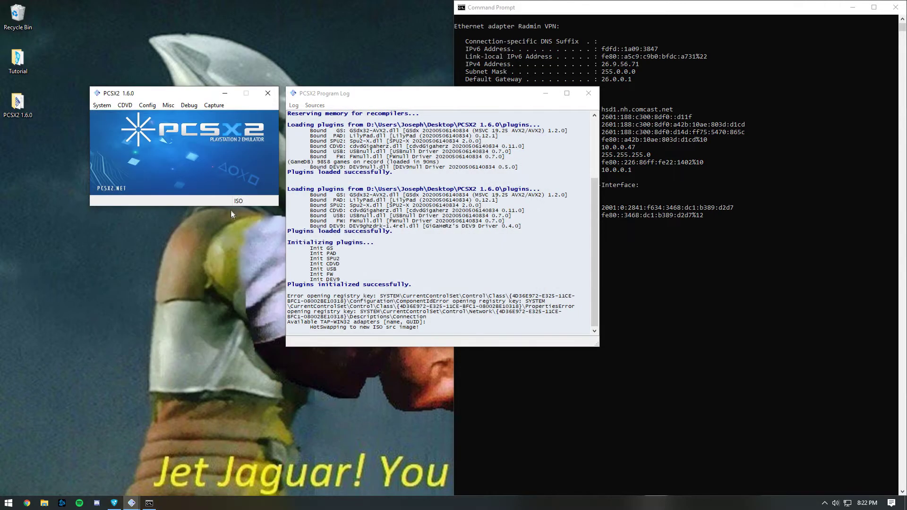
- Fast-boot the loaded ISO and snap the game window to the left half of the screen
left_click(102, 106)
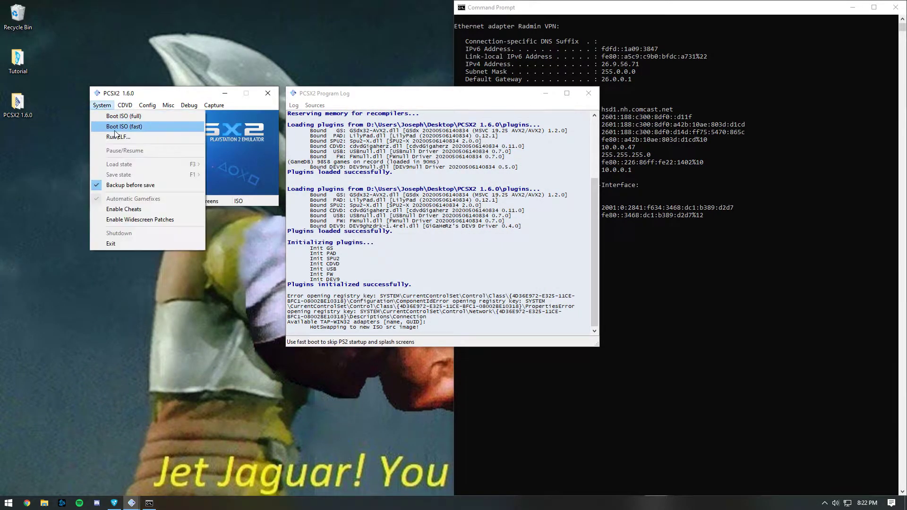
left_click(128, 127)
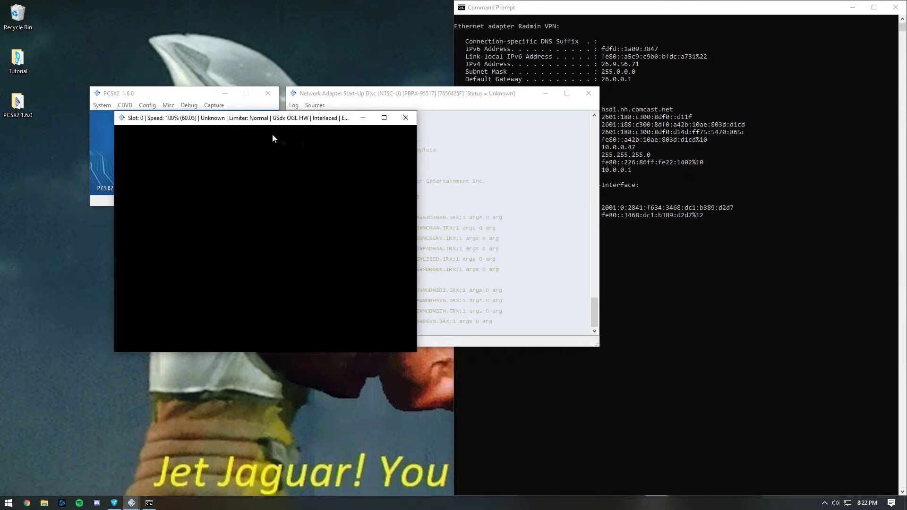
left_click(218, 95)
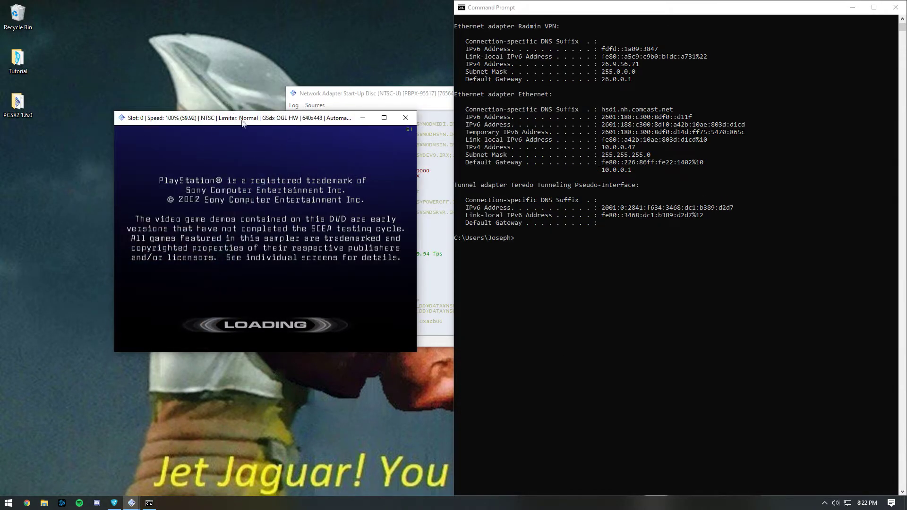
left_click_drag(242, 124, 217, 124)
key("super+Left")
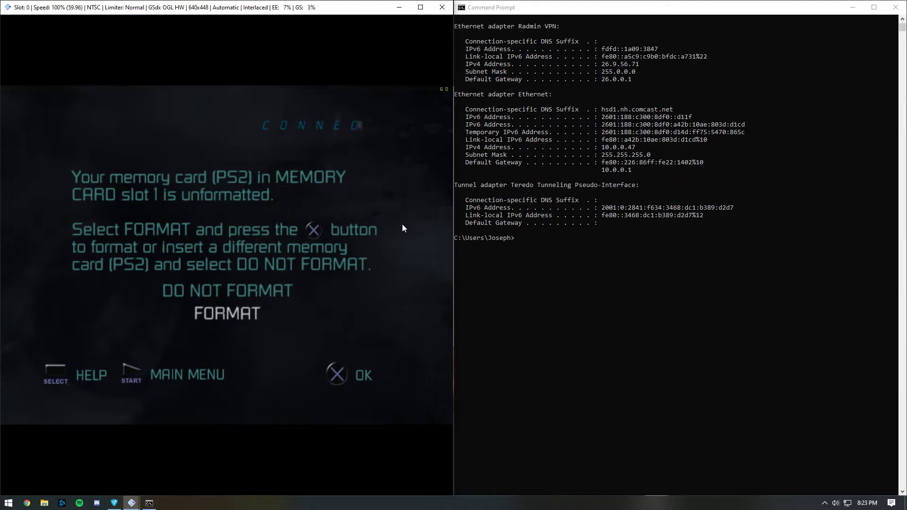
- Format the memory card in slot 1 and continue through the start-up disc's introduction to the registration form
key("Return")
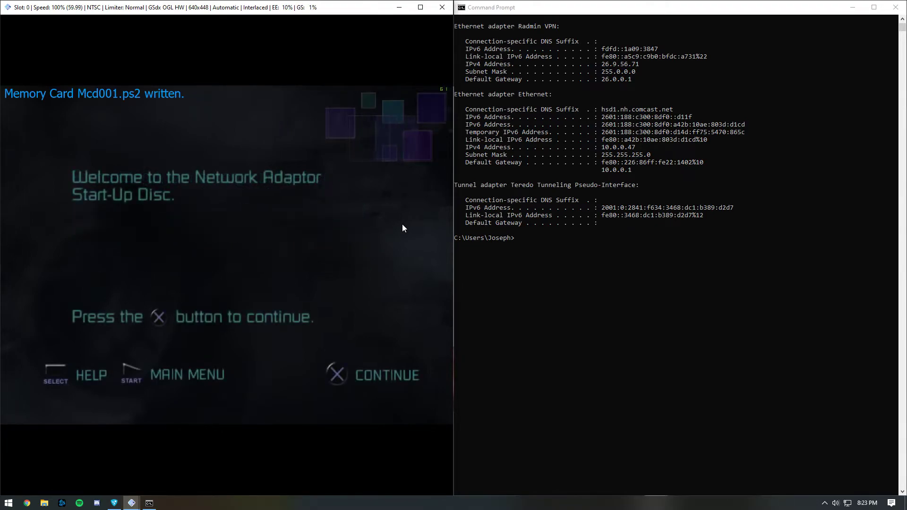
key("Return")
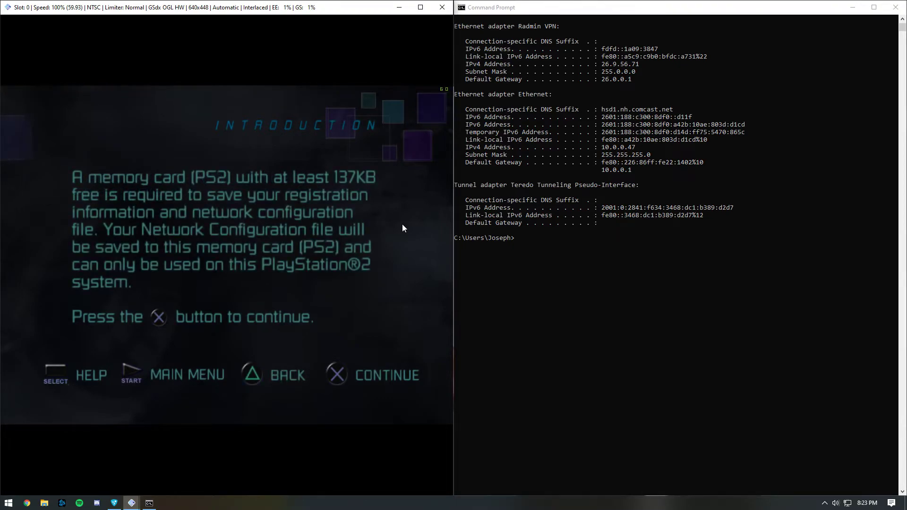
key("Return")
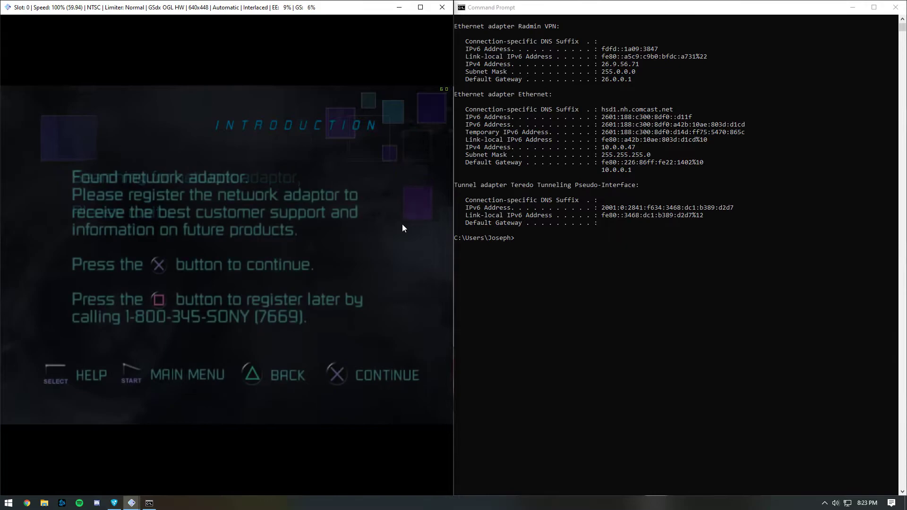
key("Return")
- Enter the first name and last name in the registration form with the on-screen keyboard and move on to the birth date
key("Left")
key("Left")
key("Up")
key("Up")
key("Up")
key("Left")
key("Return")
key("Down")
key("Down")
key("Right")
key("Right")
key("Return")
key("Down")
key("Right")
key("Return")
key("Return")
key("Left")
key("Left")
key("Left")
key("Left")
key("Down")
key("Return")
key("Up")
key("Up")
key("Right")
key("Right")
key("Right")
key("Right")
key("Down")
key("Right")
key("Return")
key("Left")
key("Left")
key("Left")
key("Left")
key("Down")
key("Left")
key("Return")
key("Right")
key("Right")
key("Right")
key("Up")
key("Right")
key("Right")
key("Return")
key("Up")
key("Up")
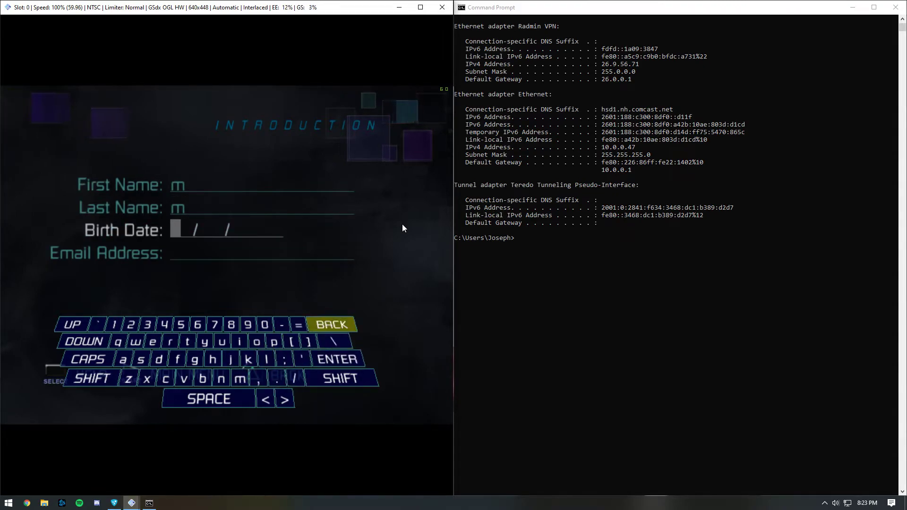